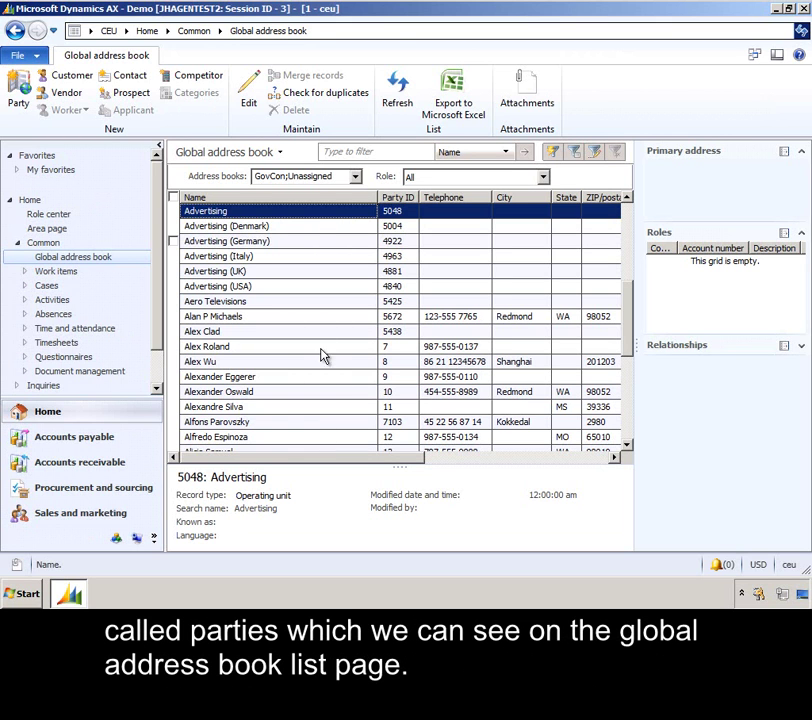
Step: Review the Advertising (Denmark) and Advertising (Germany) parties and the employee party's address and roles
click(322, 228)
click(327, 241)
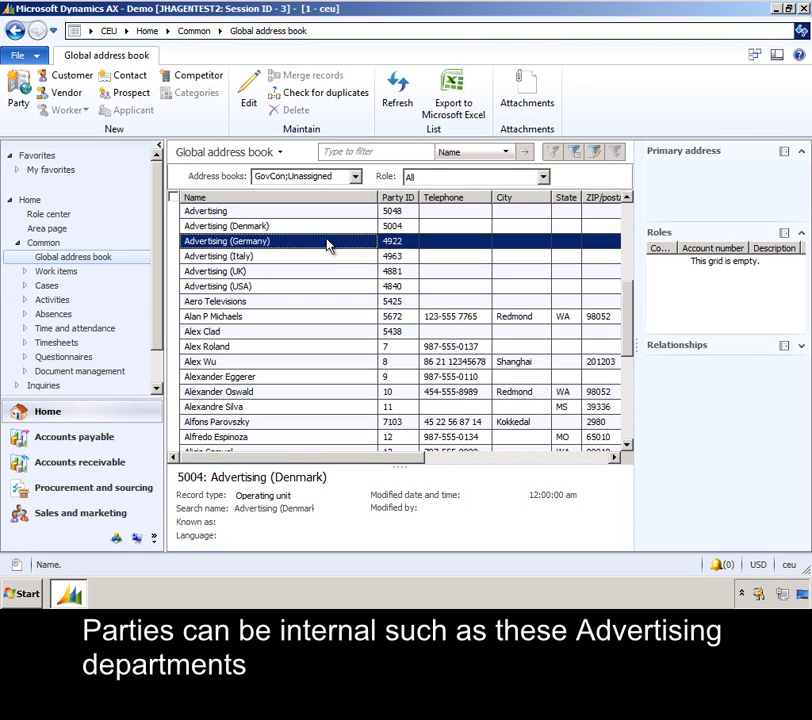
click(294, 424)
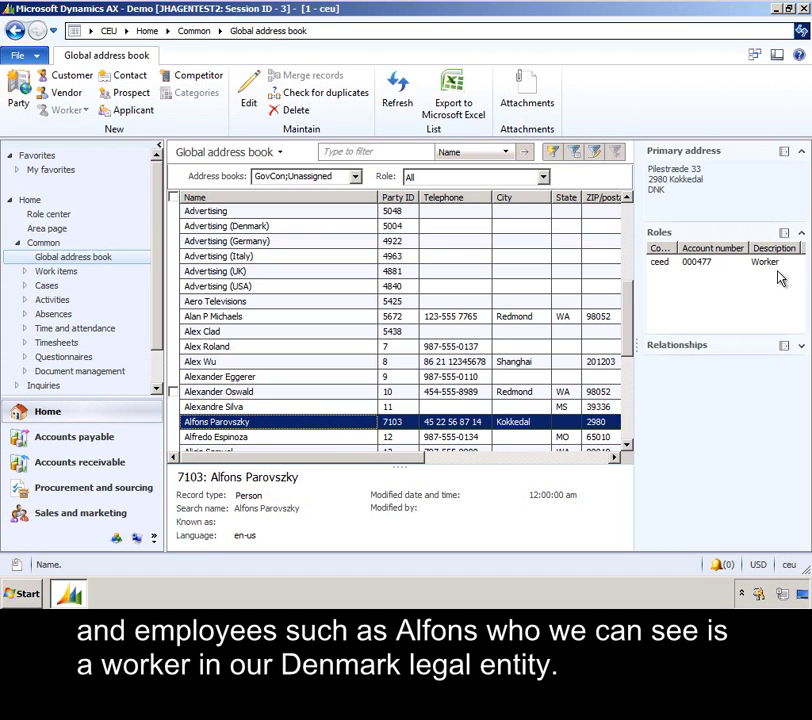
mouse_move(663, 270)
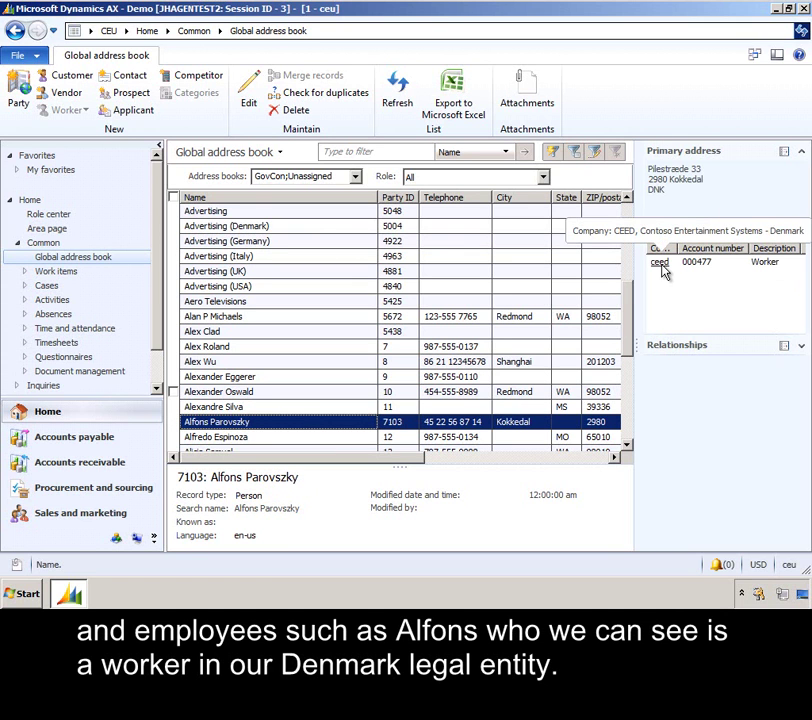
drag(628, 292, 628, 217)
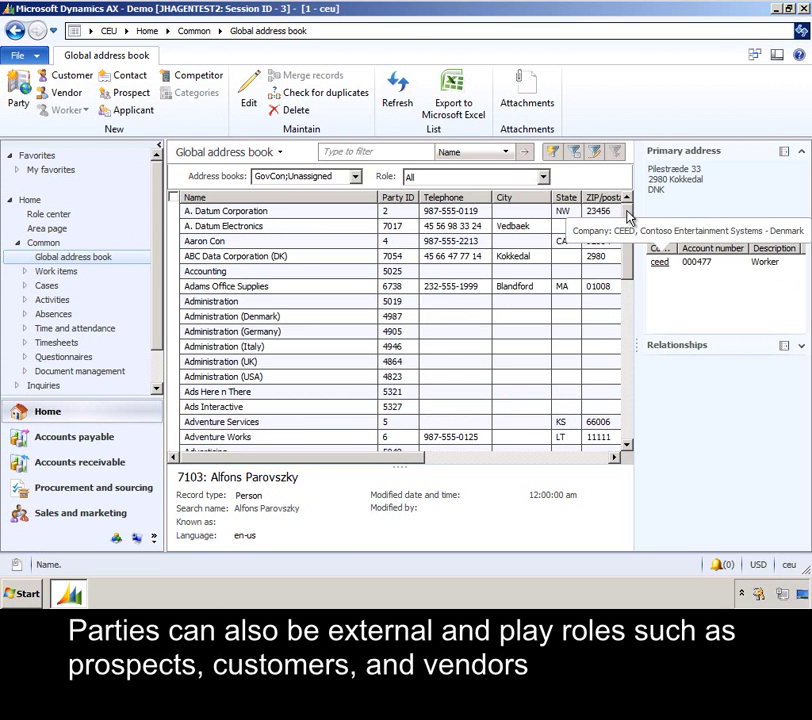
Step: Review Adams Office Supplies, ABC Data Corporation (DK) and A. Datum Corporation addresses and roles
click(285, 289)
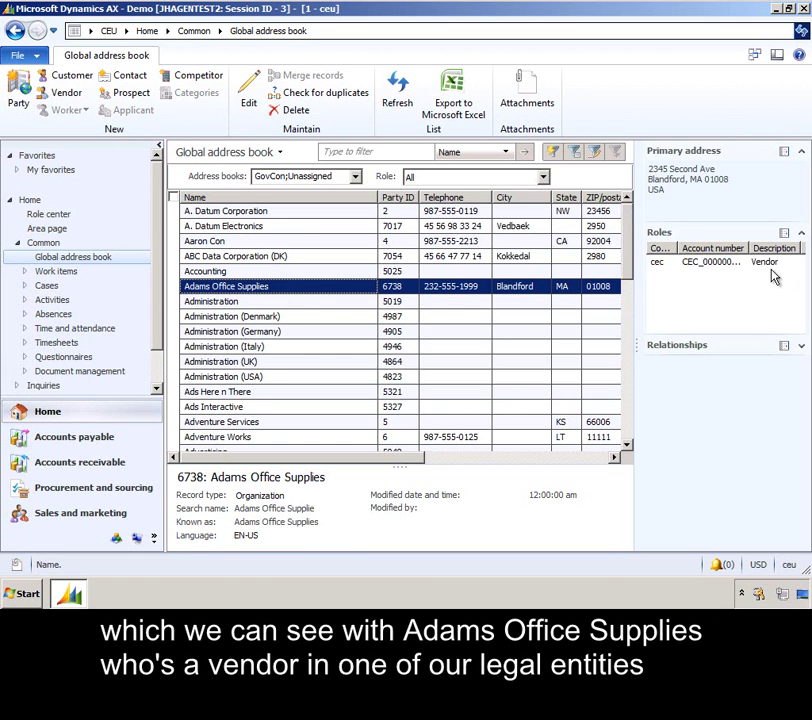
click(349, 258)
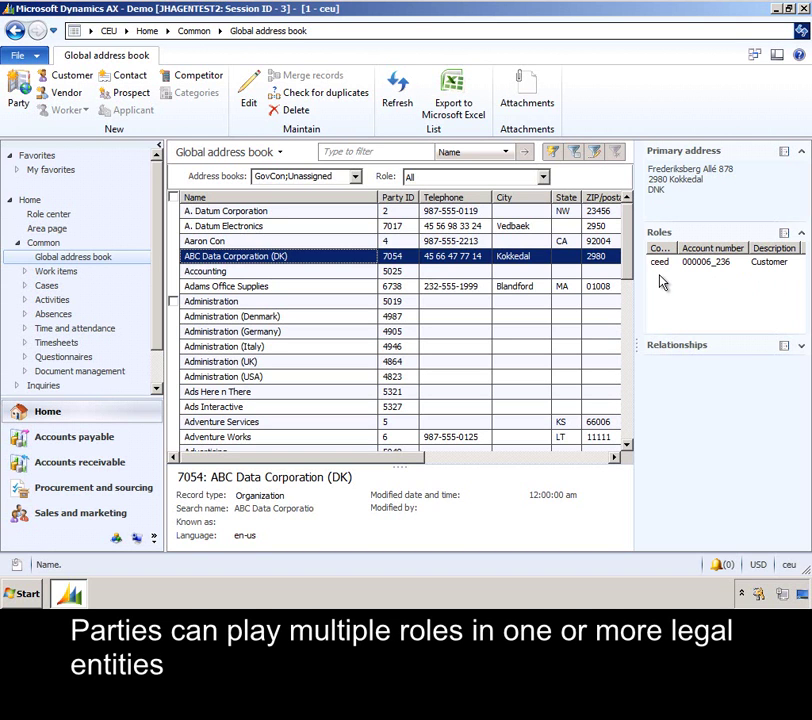
click(515, 211)
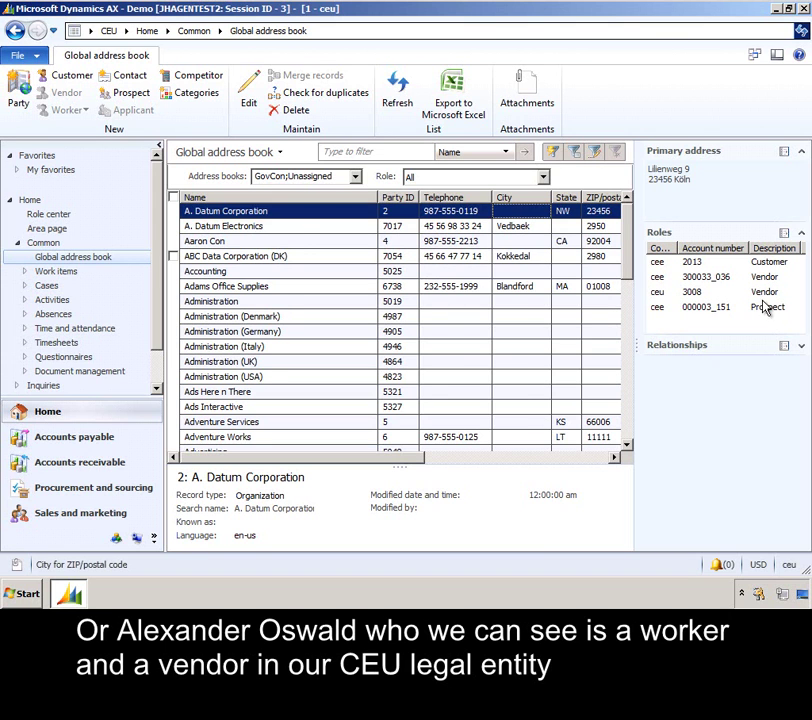
Step: Select the person who is both worker and vendor to see their party details
scroll(468, 417, down, 6)
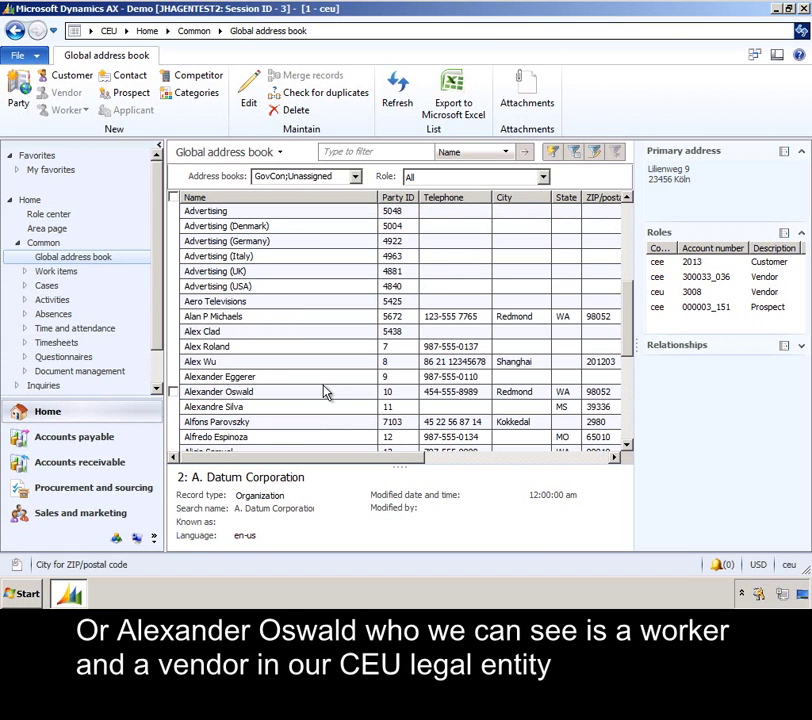
click(326, 391)
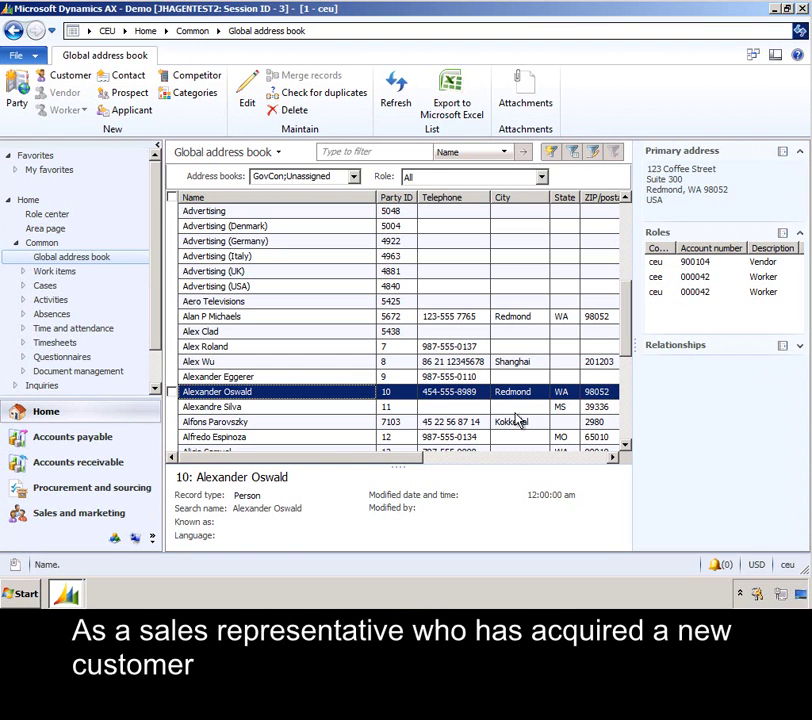
Step: From Sales and marketing's All customers list, start a new customer with account 902303
click(120, 516)
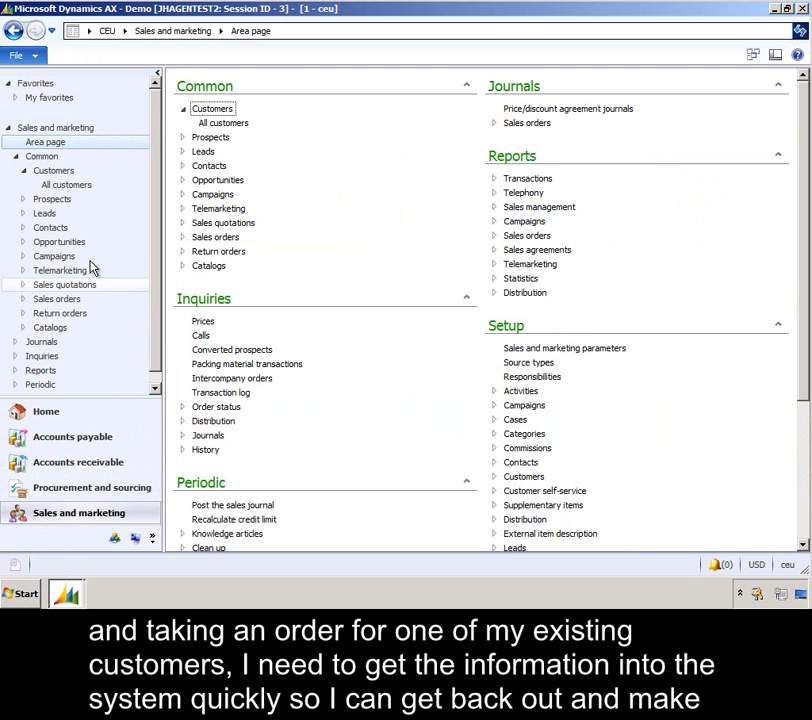
click(83, 184)
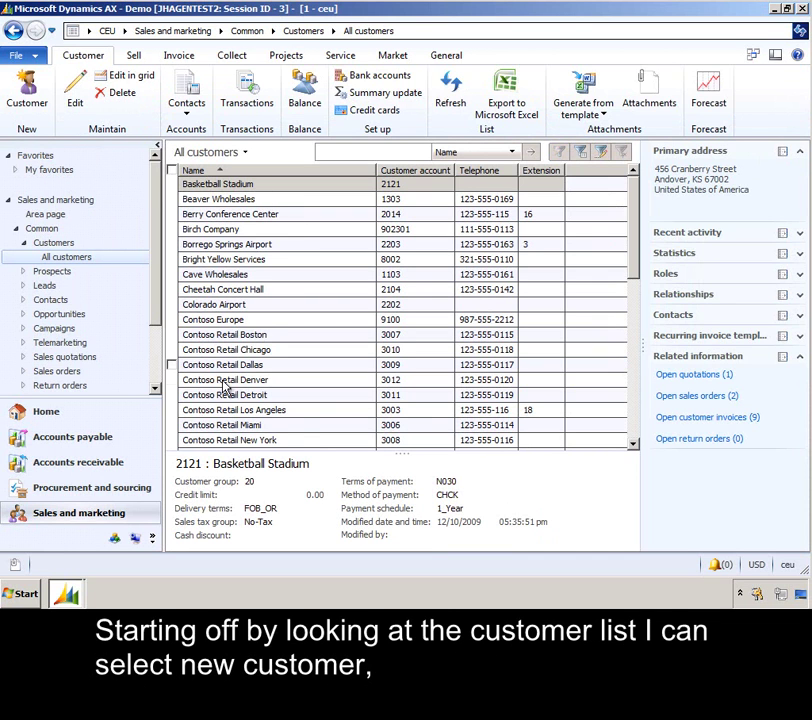
click(27, 88)
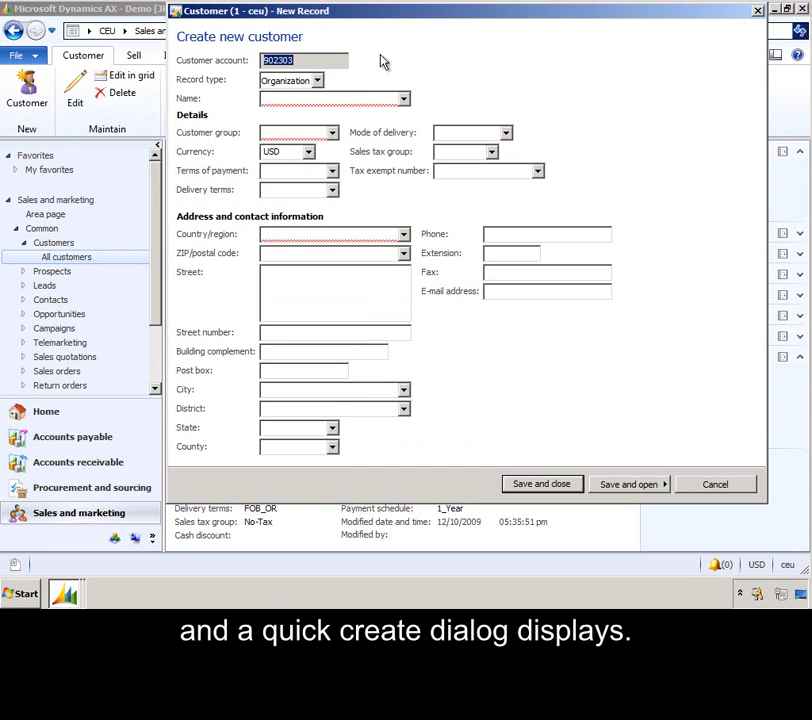
Step: Make the new customer a Person and enter their first and last name
click(318, 81)
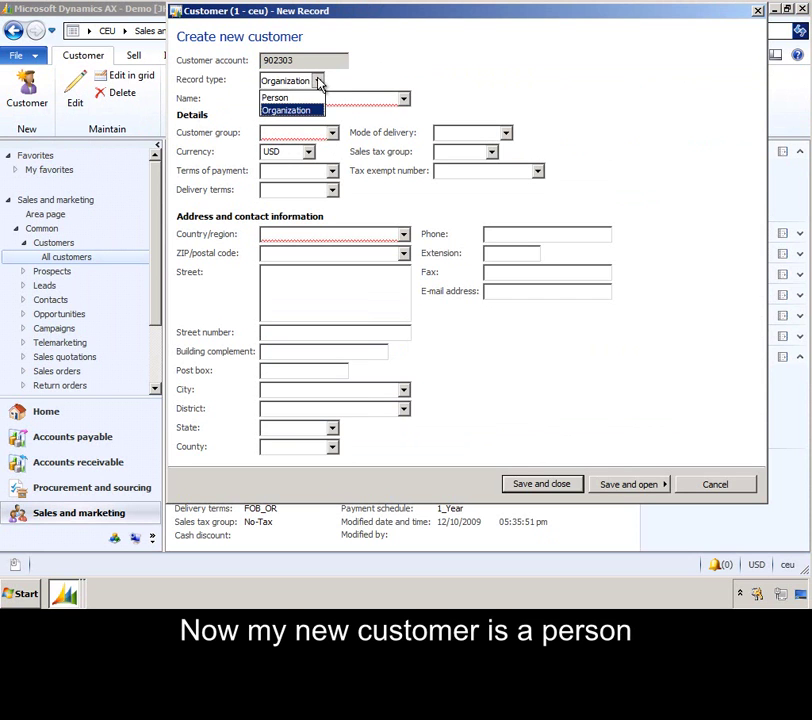
click(309, 99)
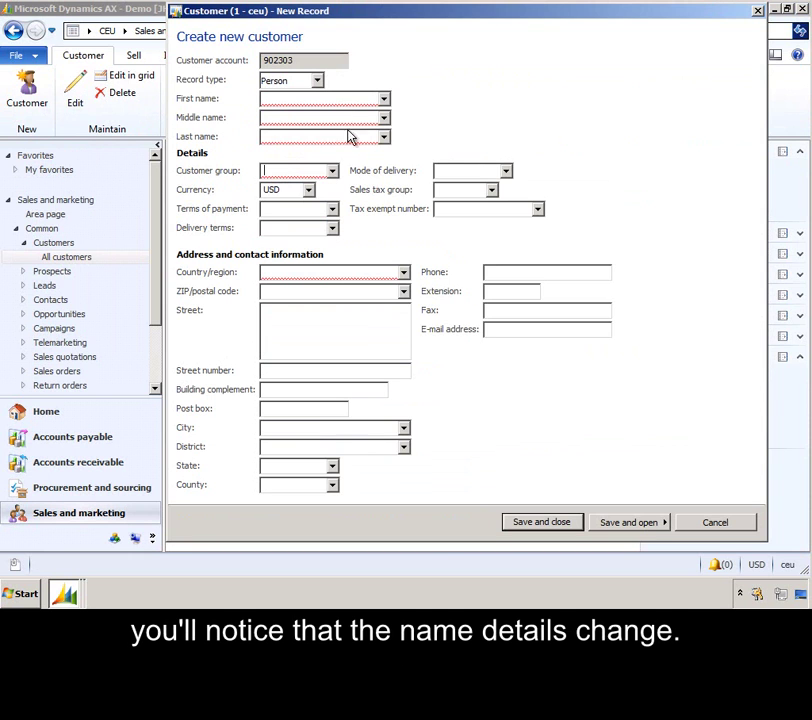
click(351, 101)
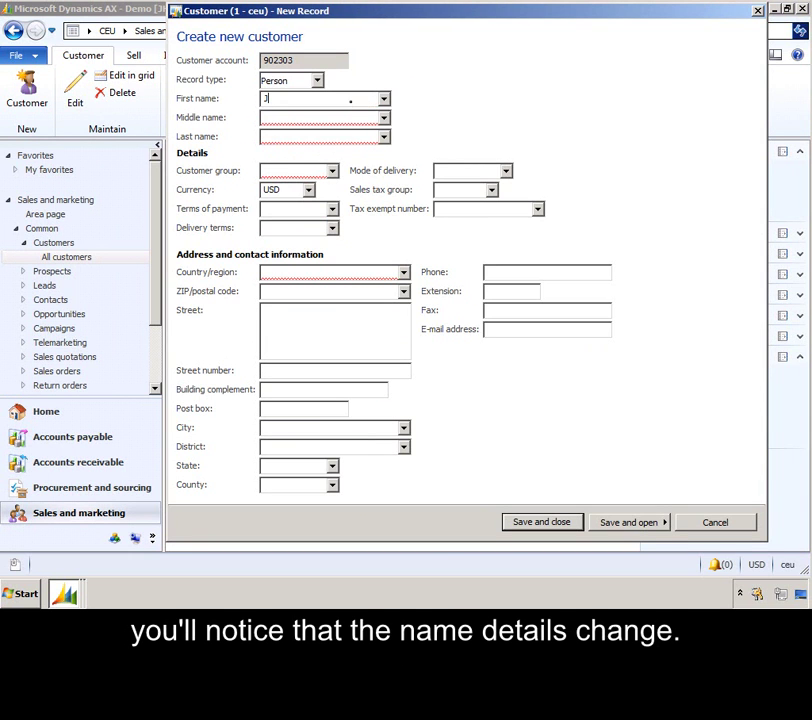
key(Tab)
key(Tab)
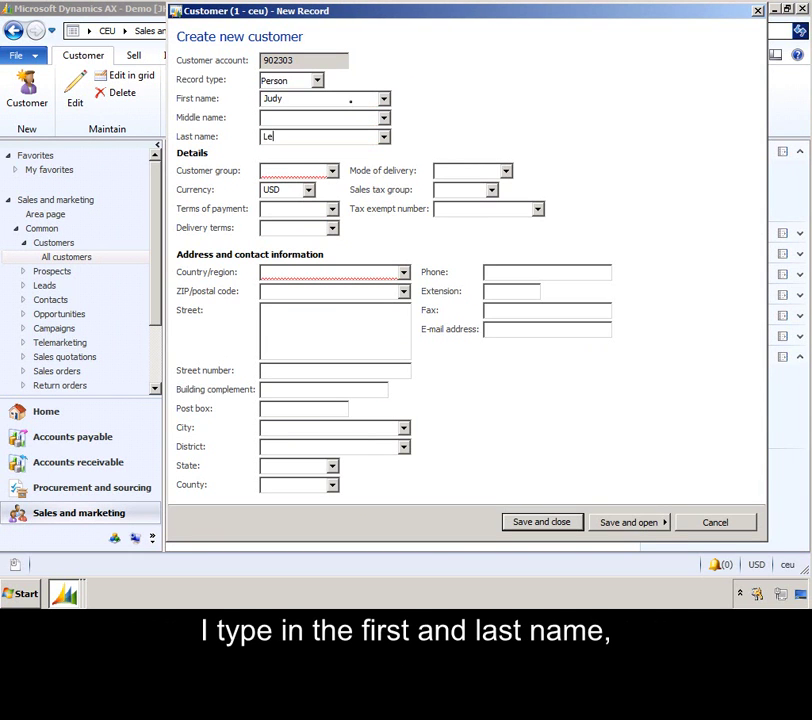
Step: Set customer group 30, terms of payment N015, delivery terms NC and mode of delivery 10
click(333, 171)
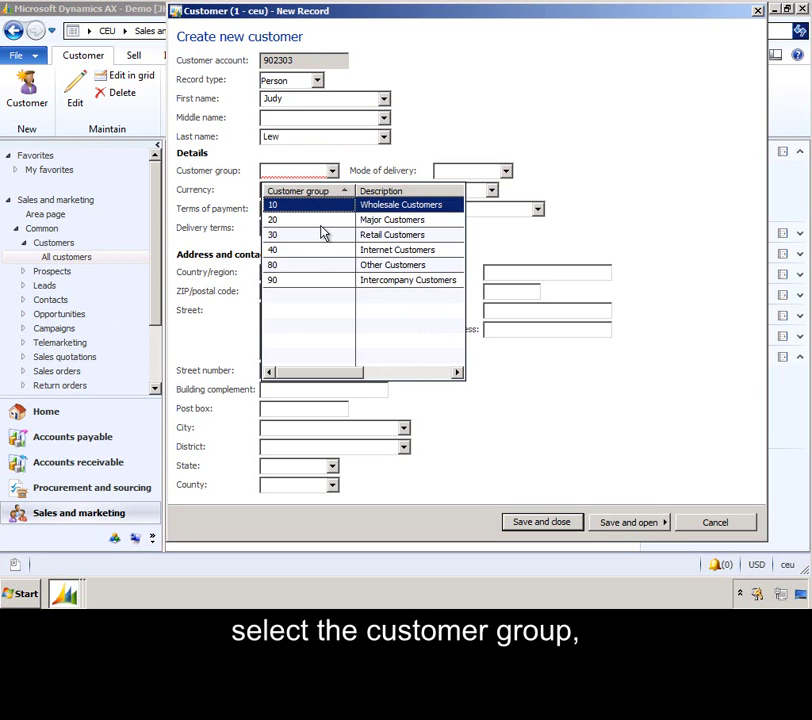
click(323, 236)
click(333, 209)
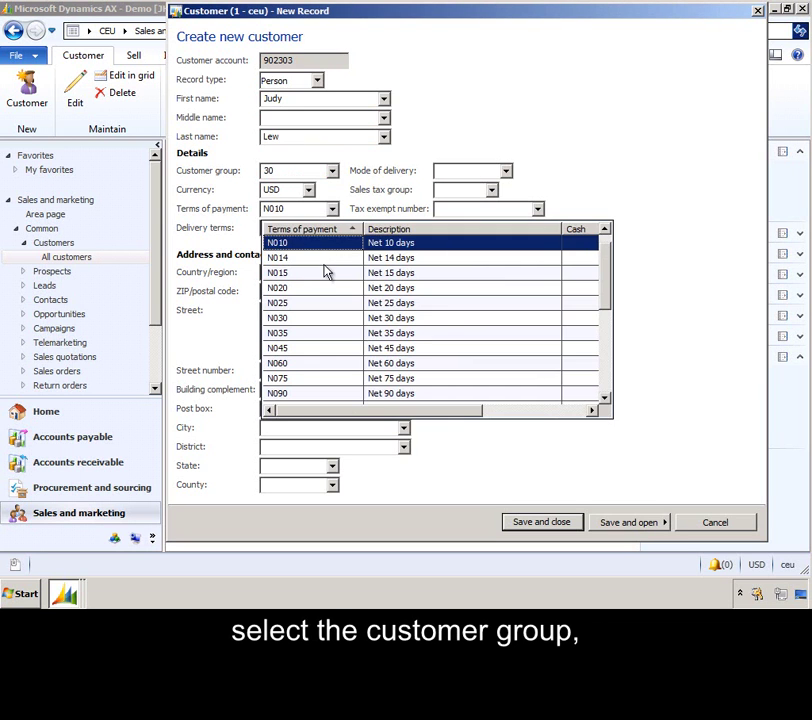
click(328, 276)
click(335, 229)
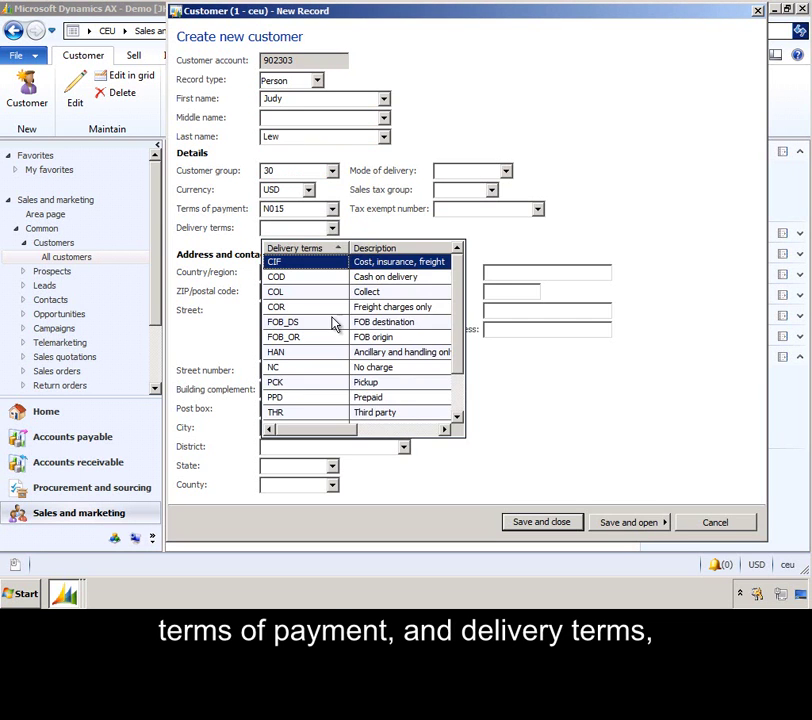
click(332, 366)
click(506, 171)
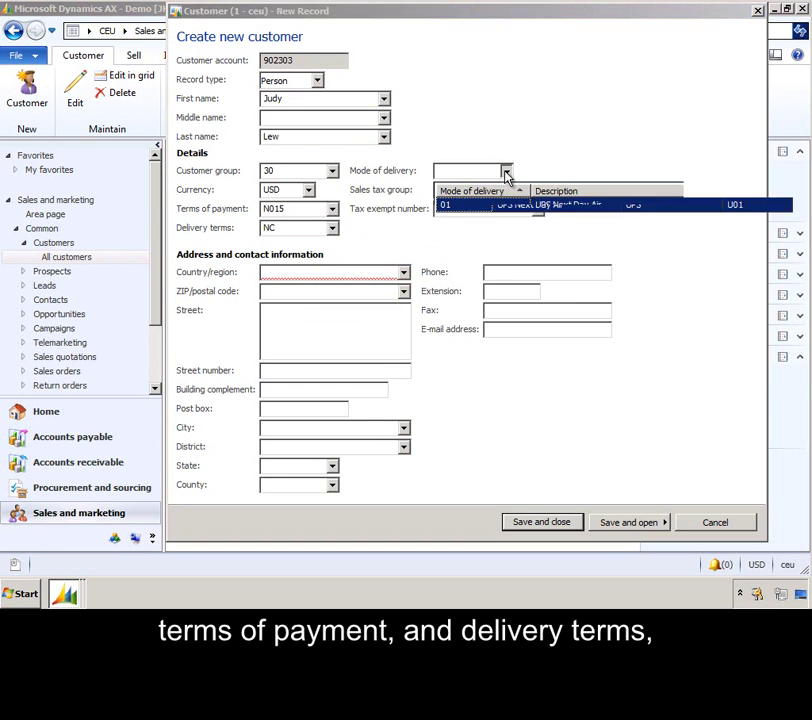
click(498, 237)
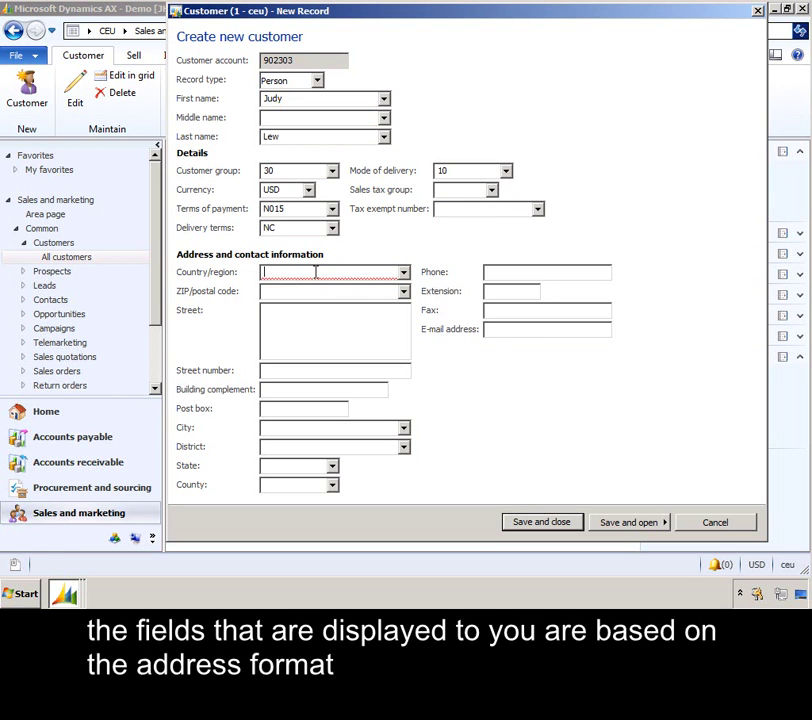
Step: Enter the customer's USA ZIP code and street address, then their phone number
text(usa)
key(Tab)
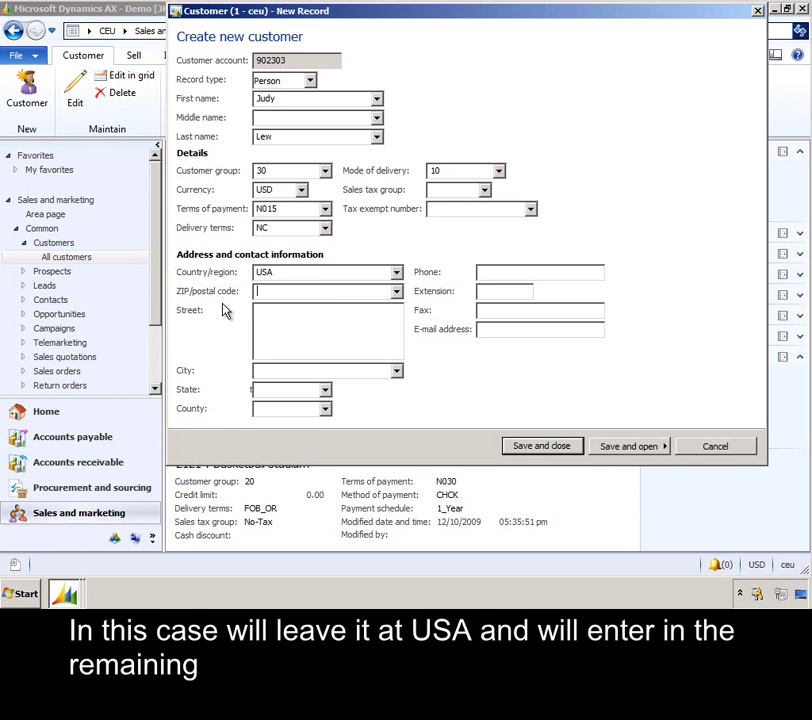
text(87654)
key(Tab)
text(123 West Main)
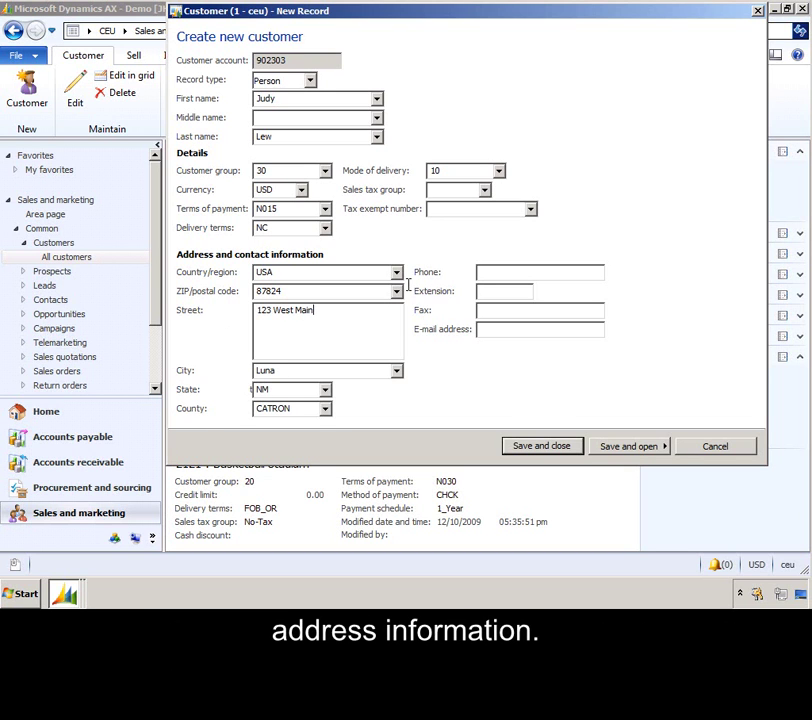
click(489, 270)
text(123-)
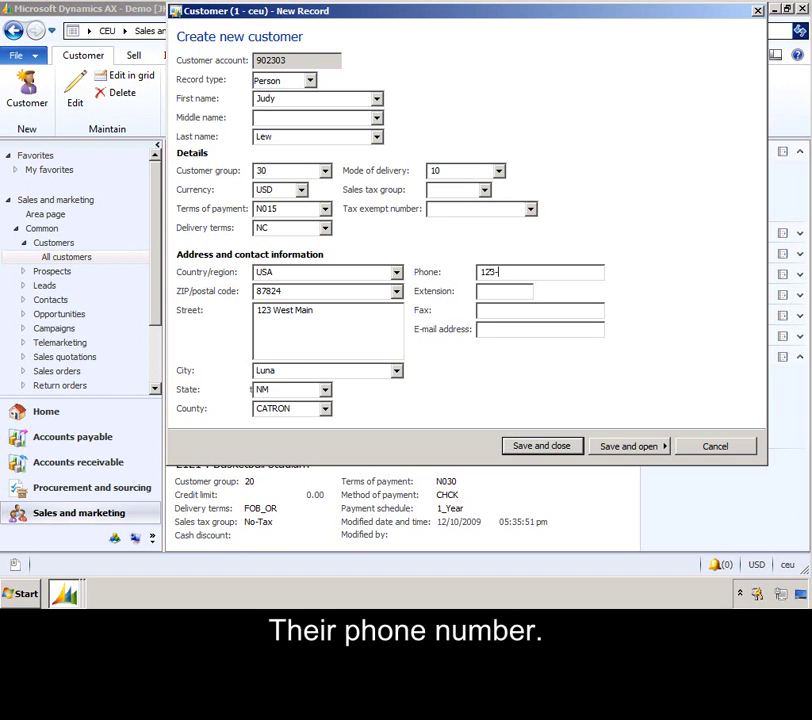
text(555-1011)
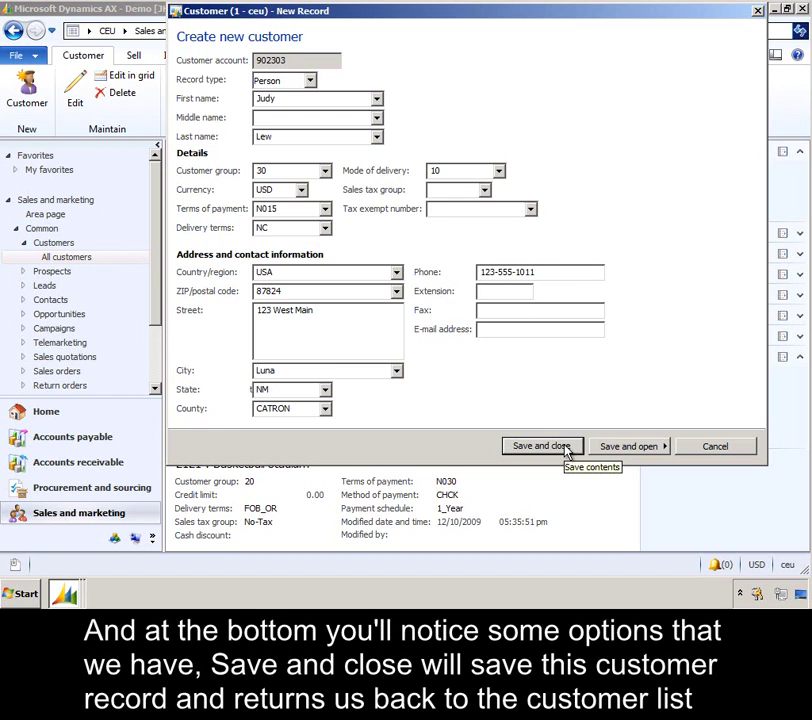
Step: Save the customer and open a new sales order for them
click(633, 447)
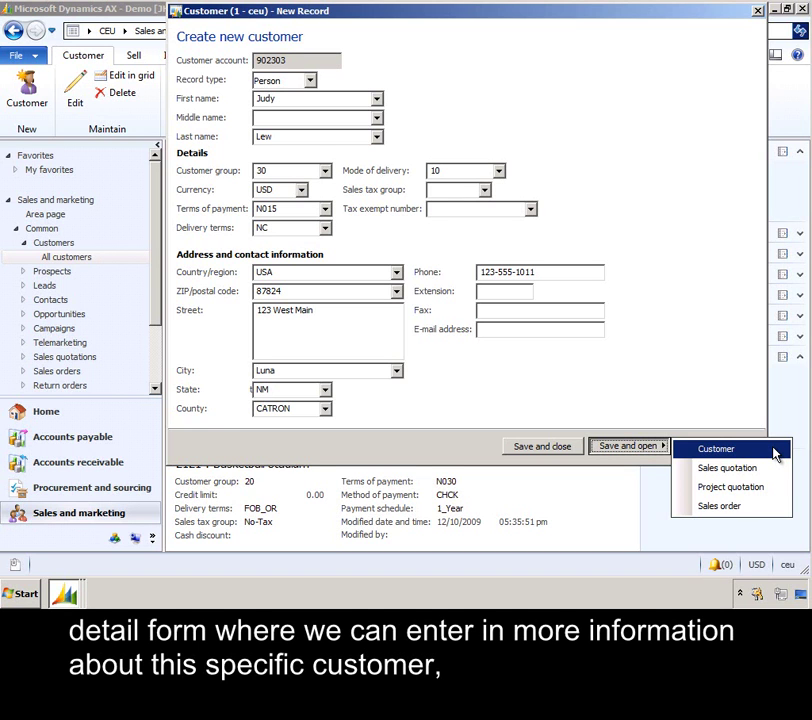
click(780, 513)
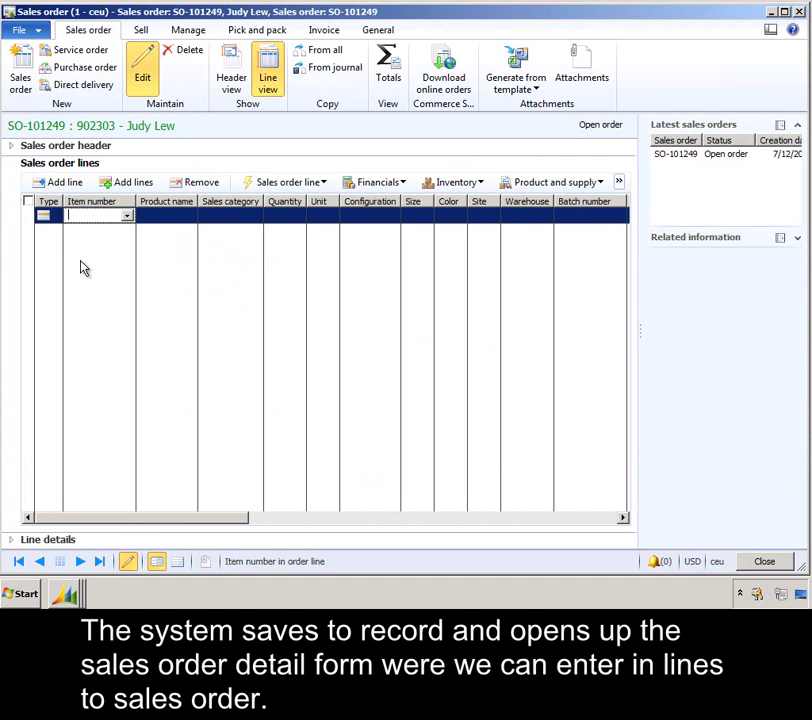
Step: Expand the sales order header and check the defaulted delivery address
click(13, 146)
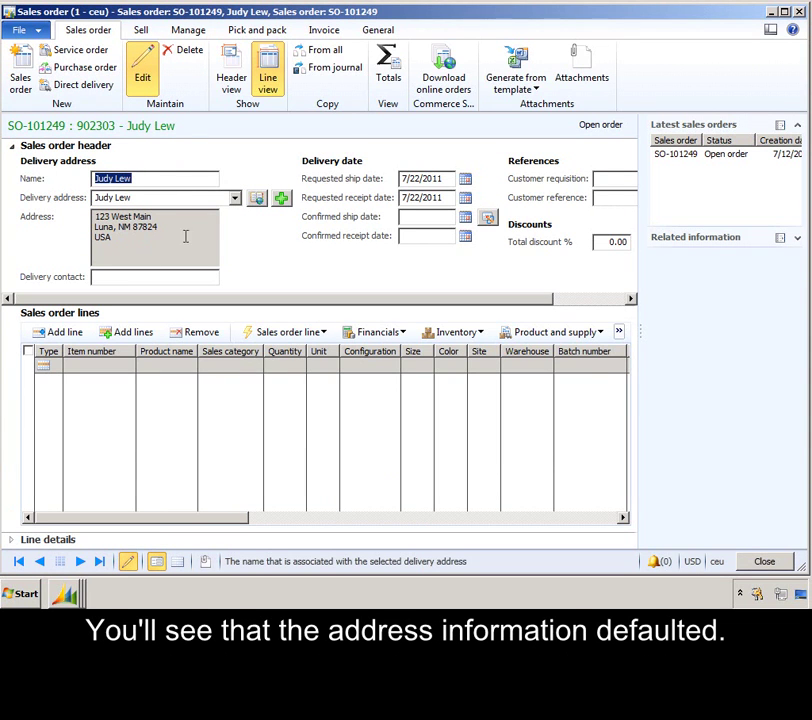
mouse_move(194, 197)
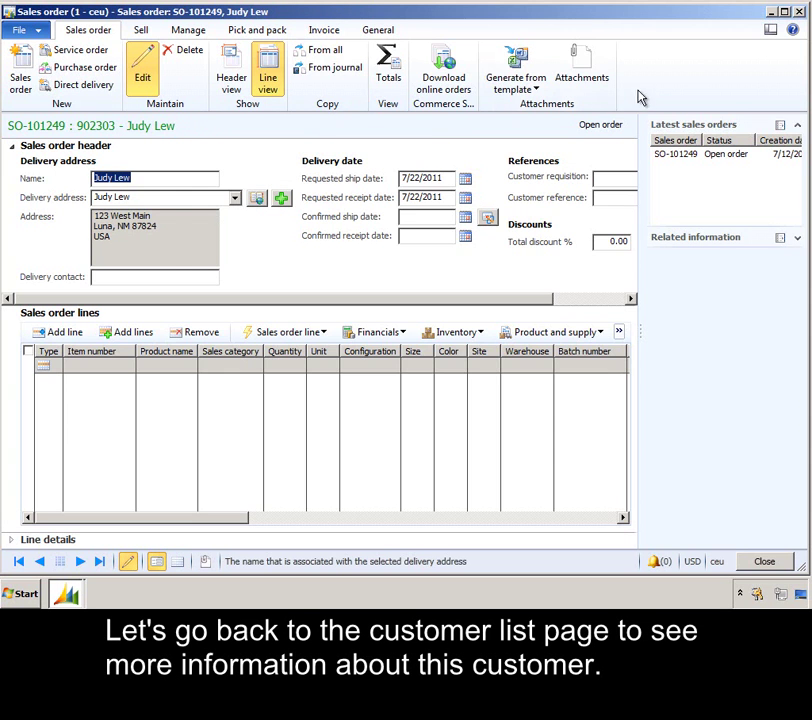
Step: Close the sales order, filter All customers by the customer's first name, and open their record
click(773, 10)
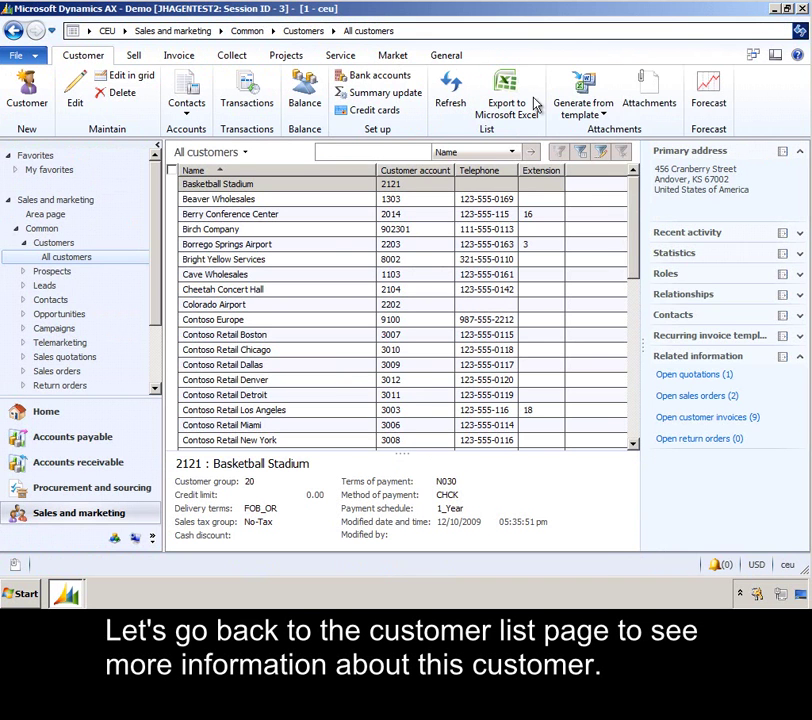
text(judy)
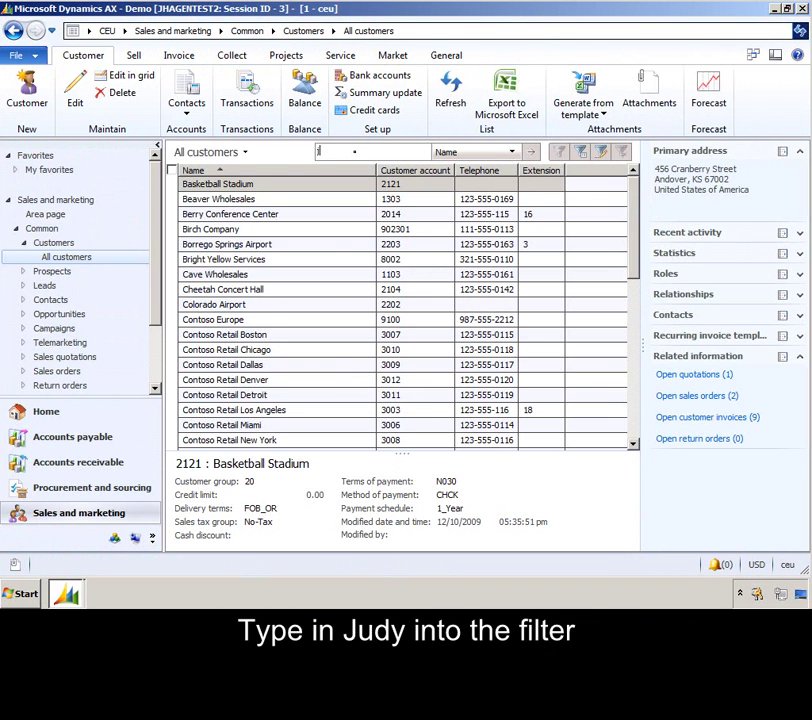
key(Return)
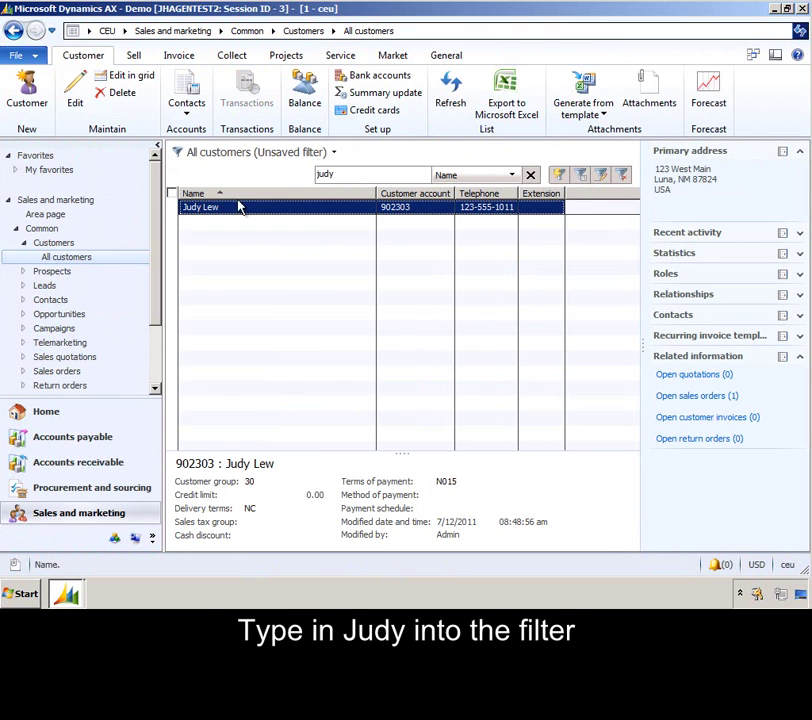
click(224, 213)
double_click(224, 213)
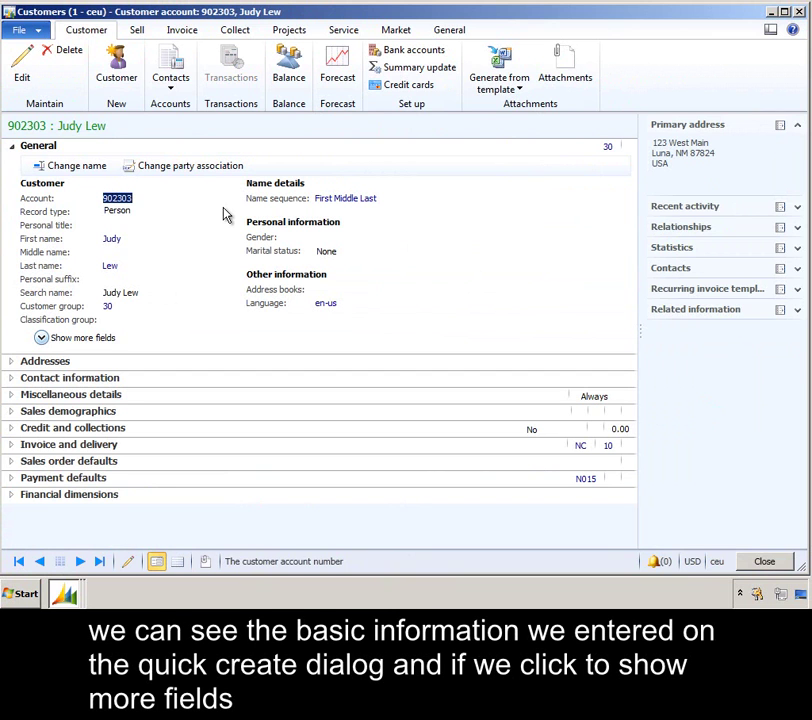
Step: Toggle the extra general fields, then expand Addresses to see the single primary Business address
click(80, 340)
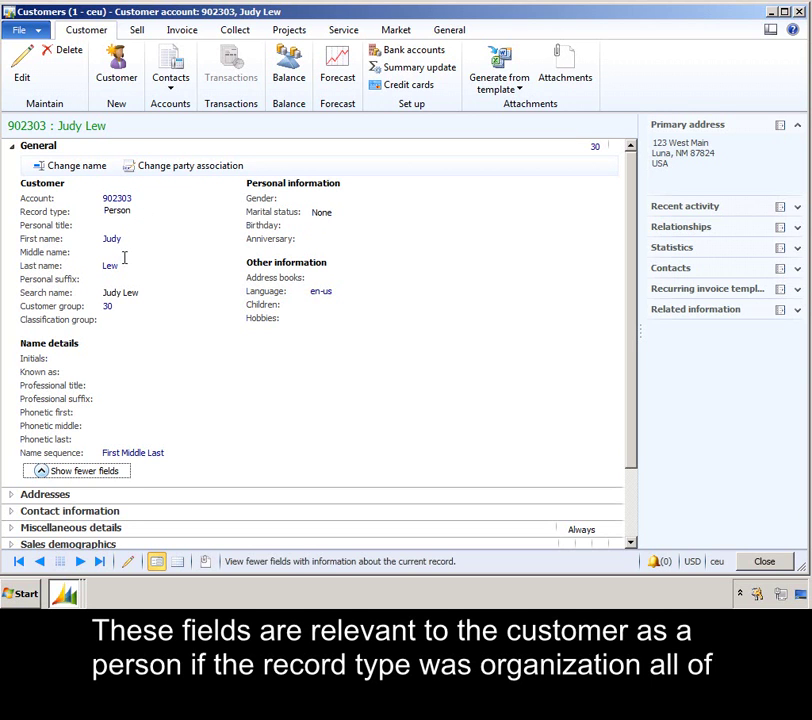
click(106, 473)
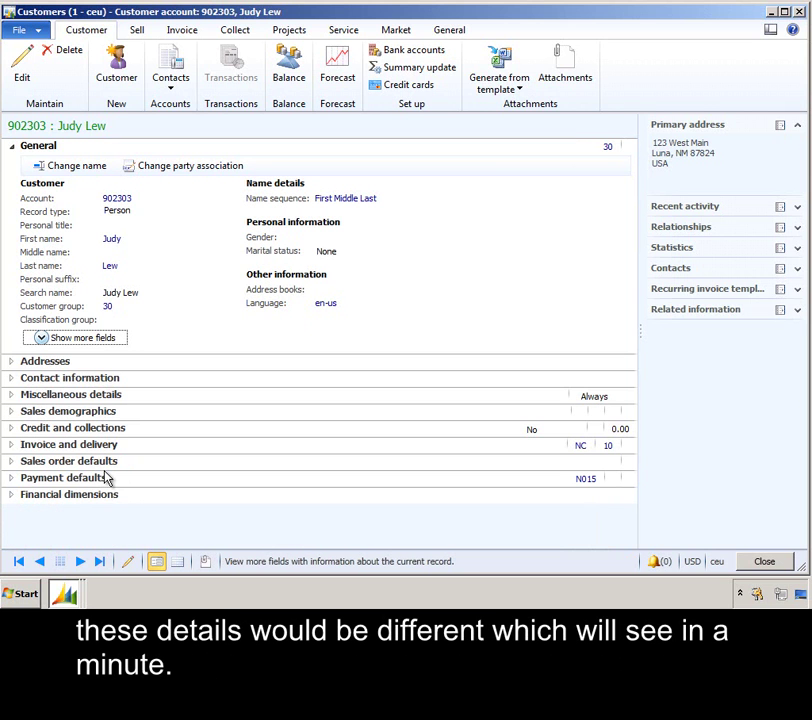
click(14, 364)
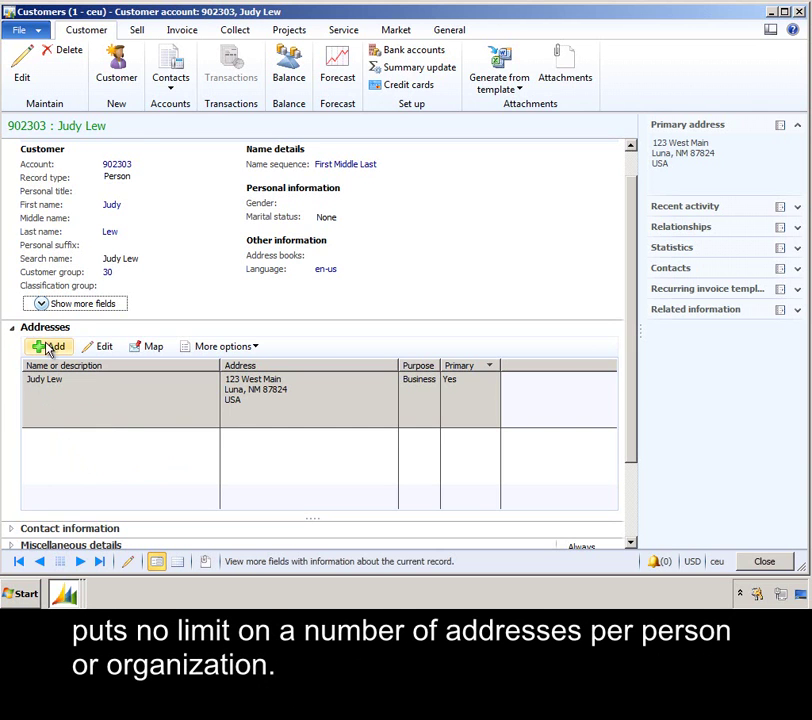
Step: Review Contact information, Credit and collections, Invoice and delivery and Financial dimensions, then close the record
click(14, 330)
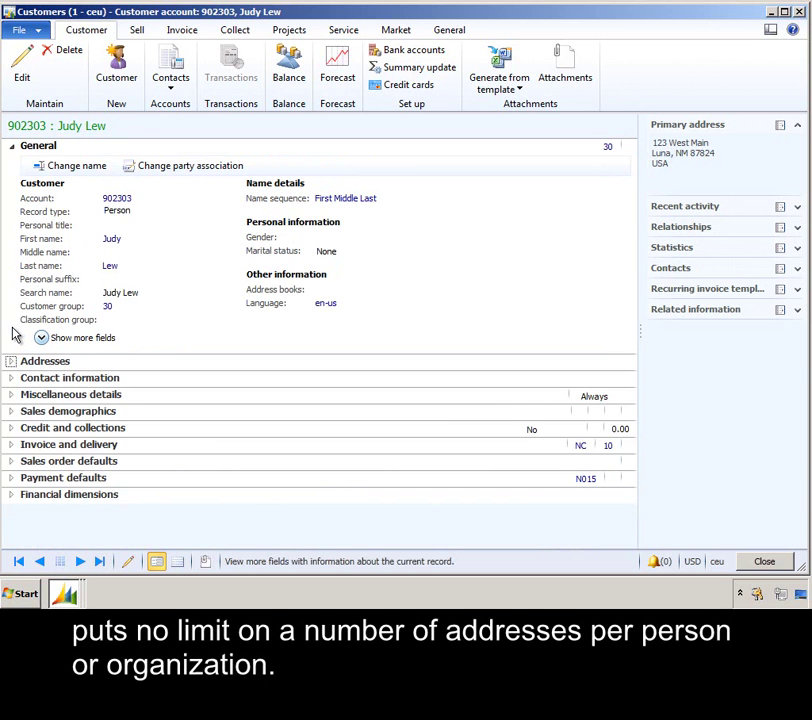
click(13, 380)
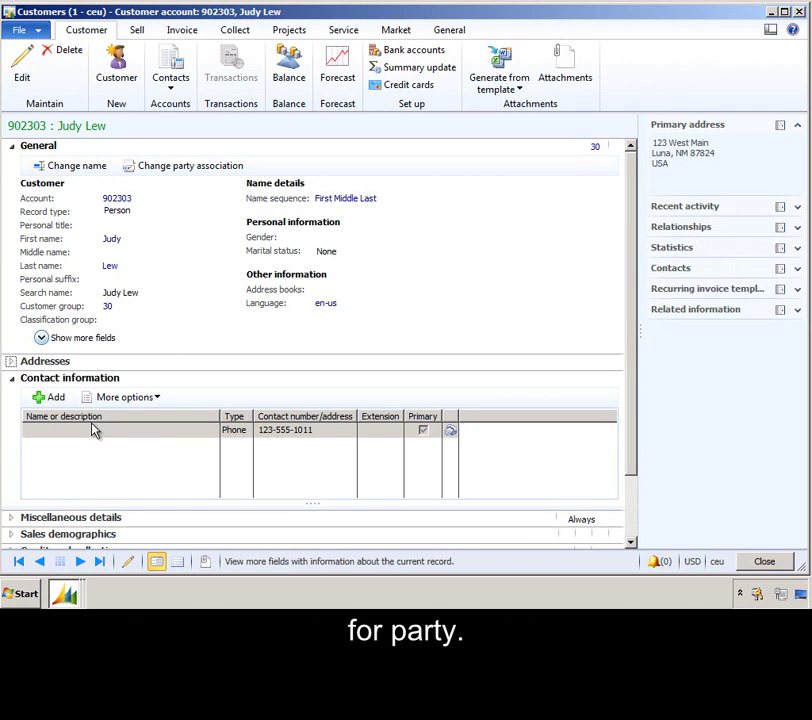
click(12, 378)
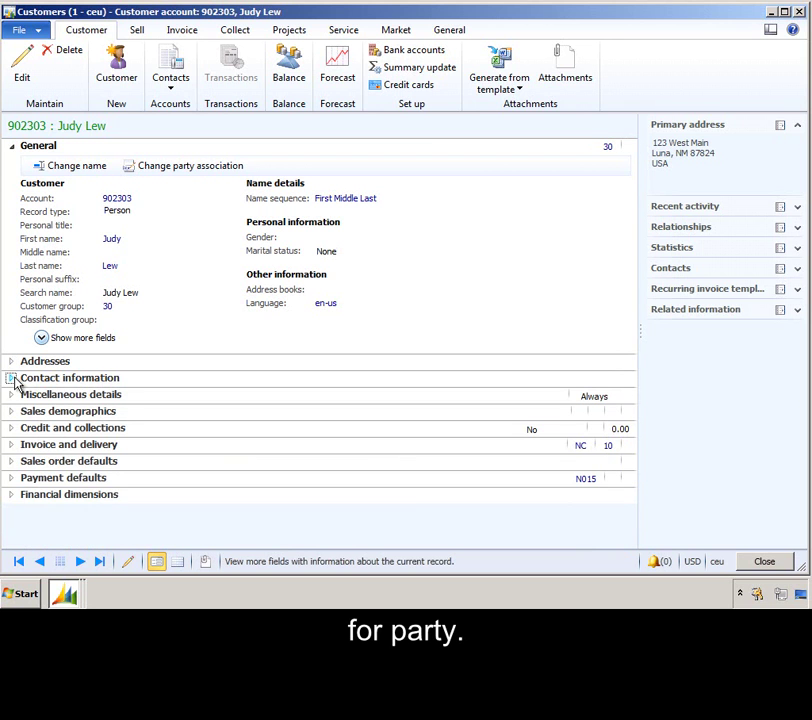
click(12, 428)
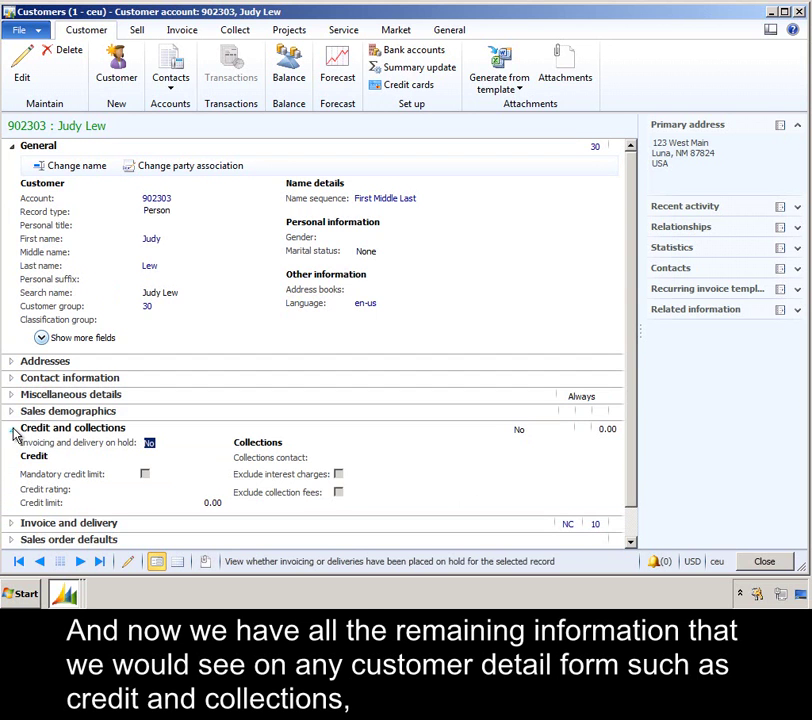
click(13, 431)
click(12, 443)
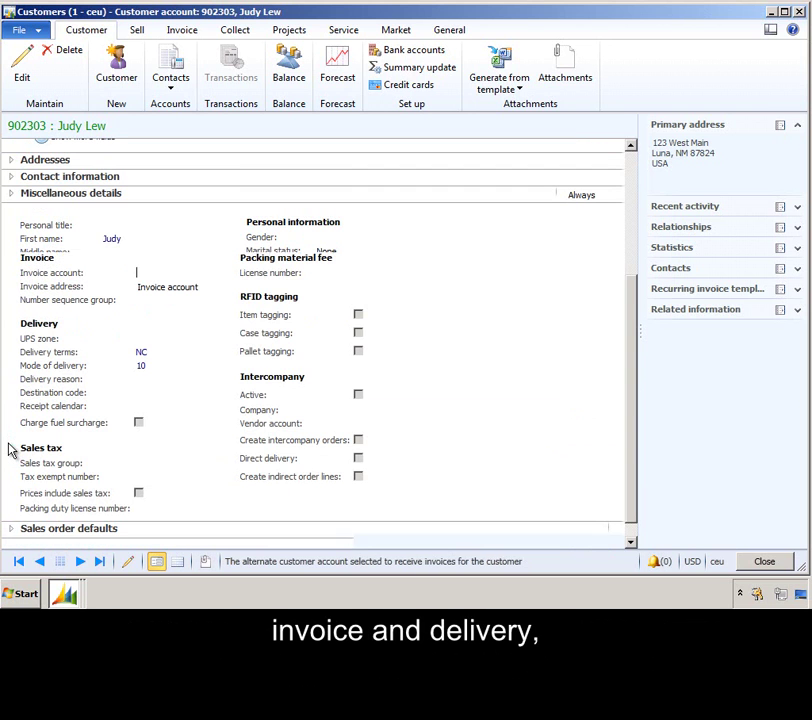
click(12, 244)
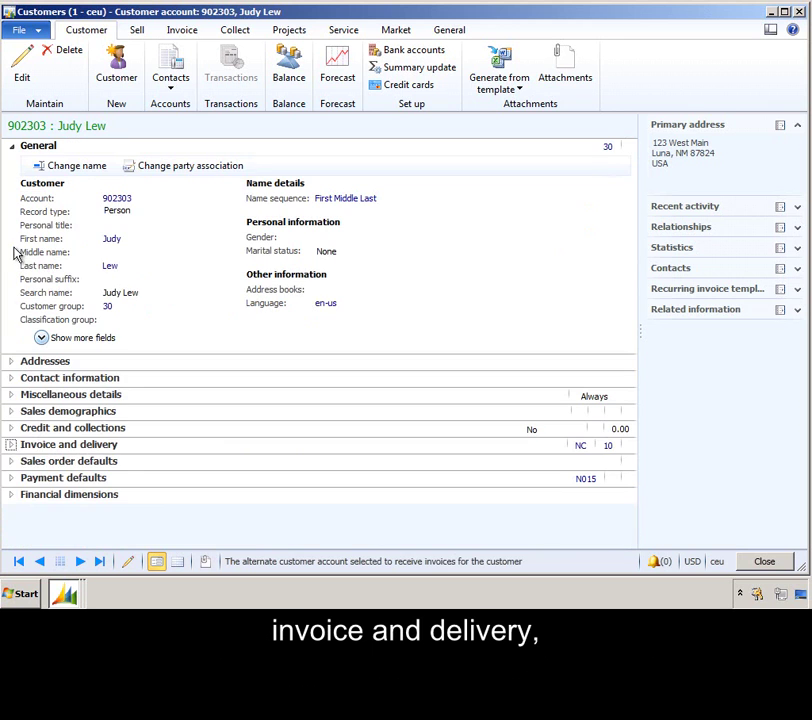
click(12, 494)
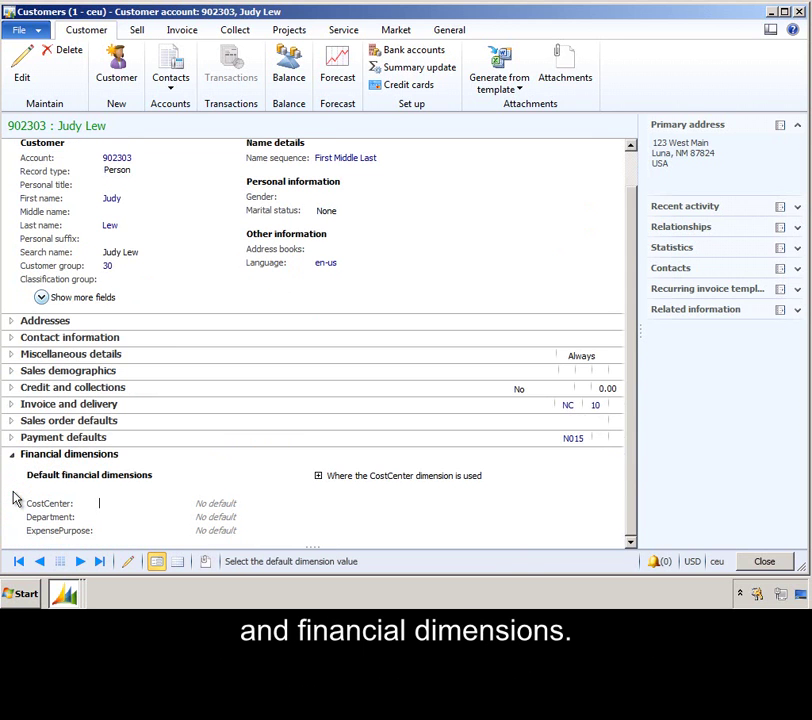
click(13, 458)
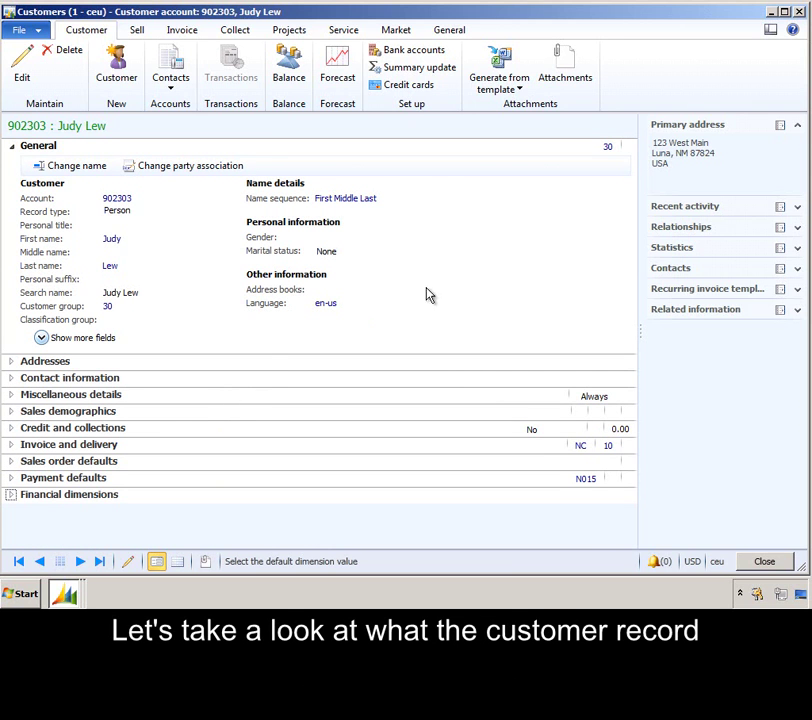
click(800, 12)
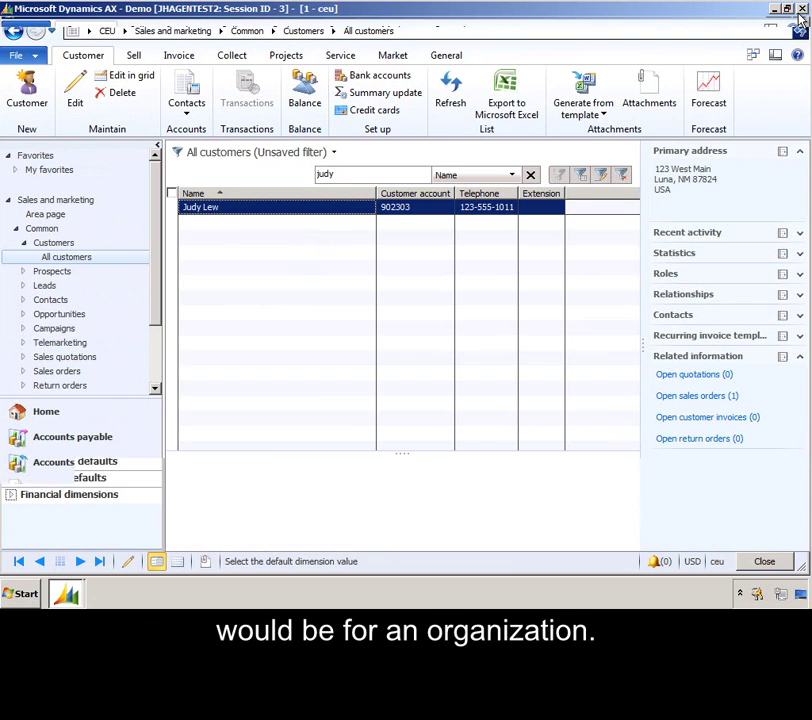
Step: Filter All customers by 'cave' and open the Cave Wholesales (1103) customer record
drag(343, 174, 275, 178)
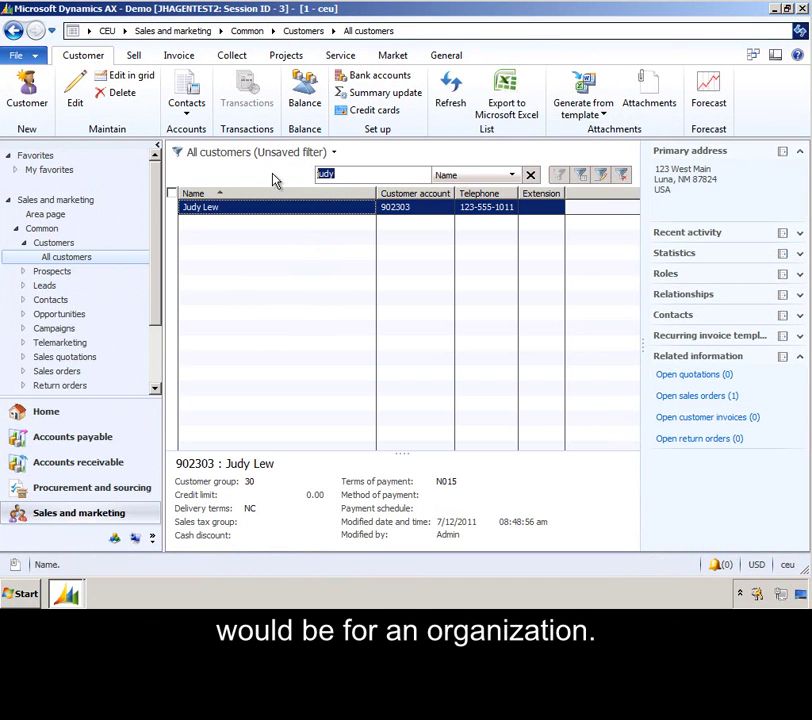
text(cave)
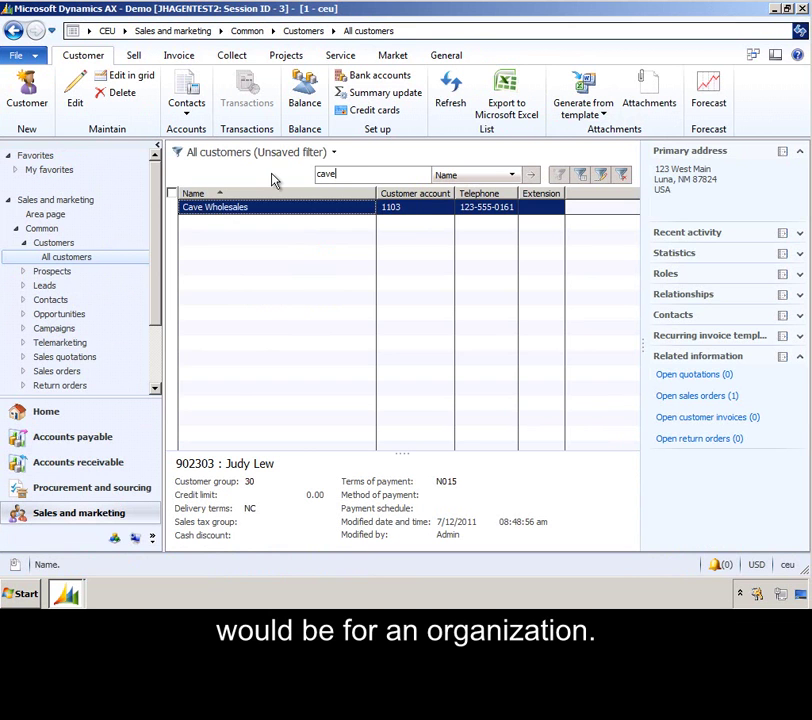
double_click(245, 207)
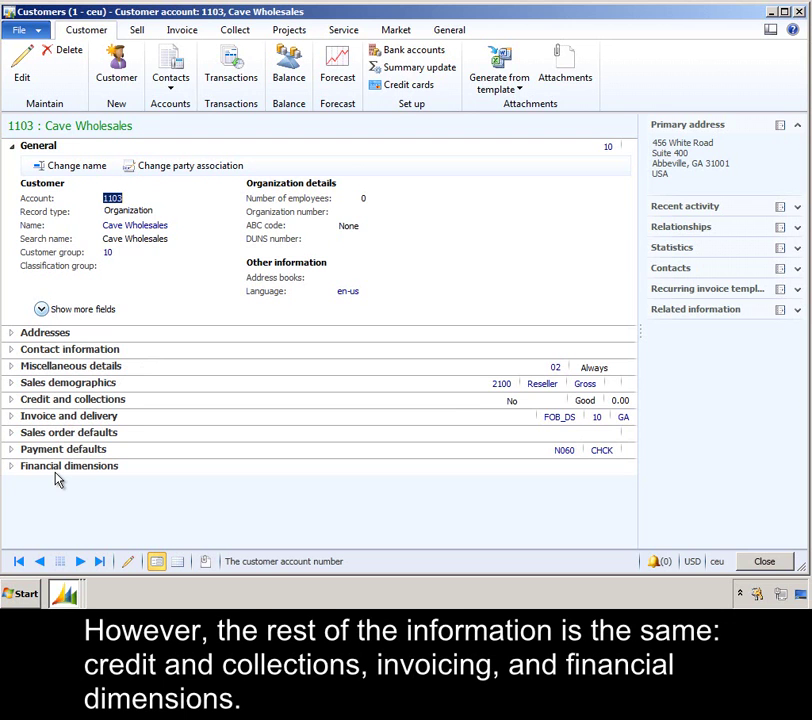
Step: Make location 4720 (Chester, GA) Cave Wholesales' default delivery address, leaving Invoice unchanged
click(11, 334)
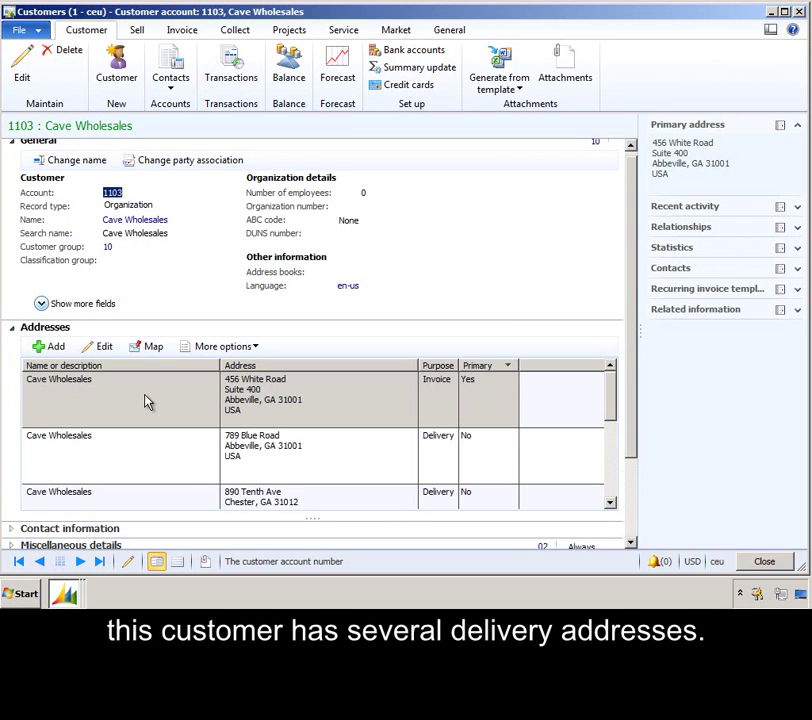
click(611, 506)
click(611, 506)
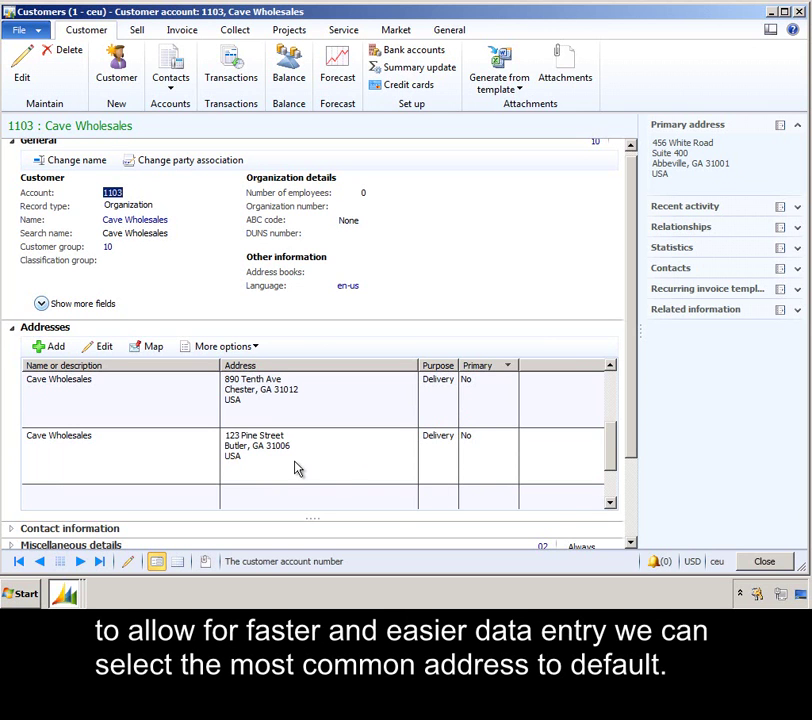
click(229, 347)
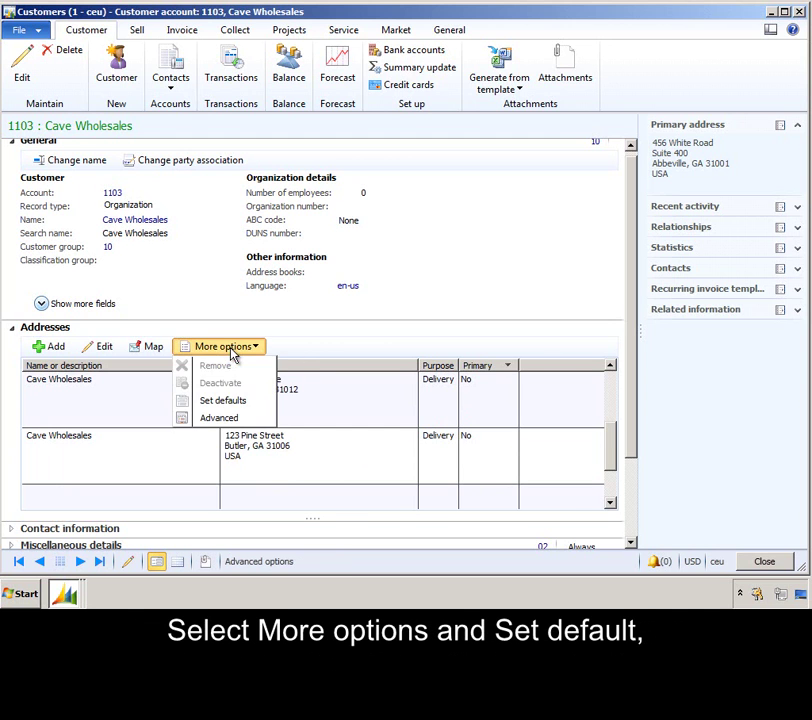
click(233, 404)
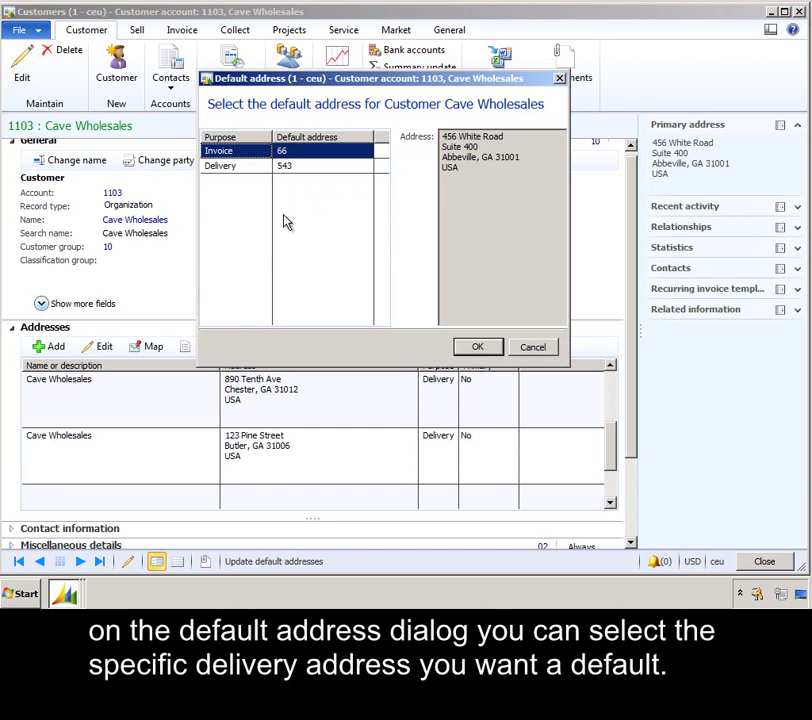
click(348, 165)
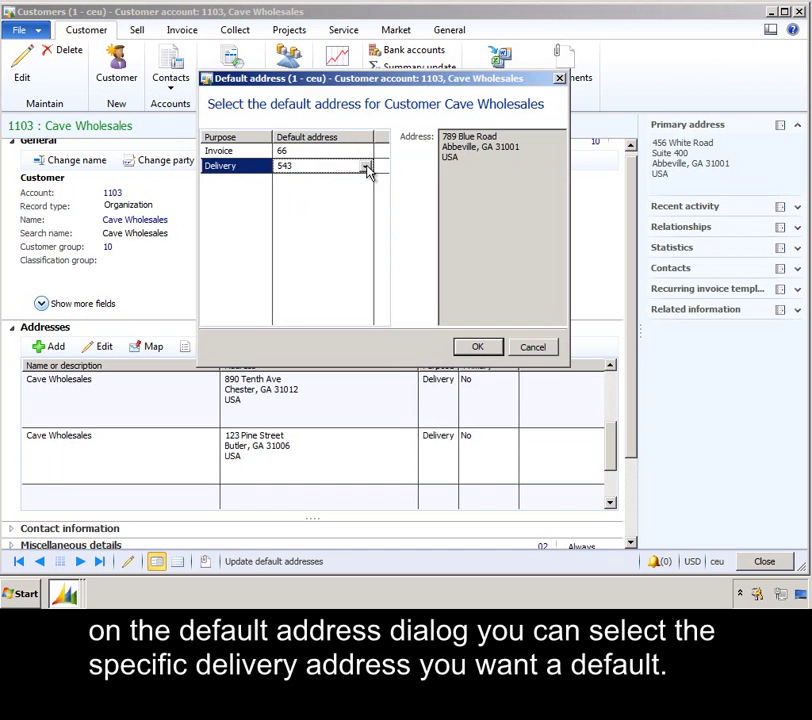
click(366, 166)
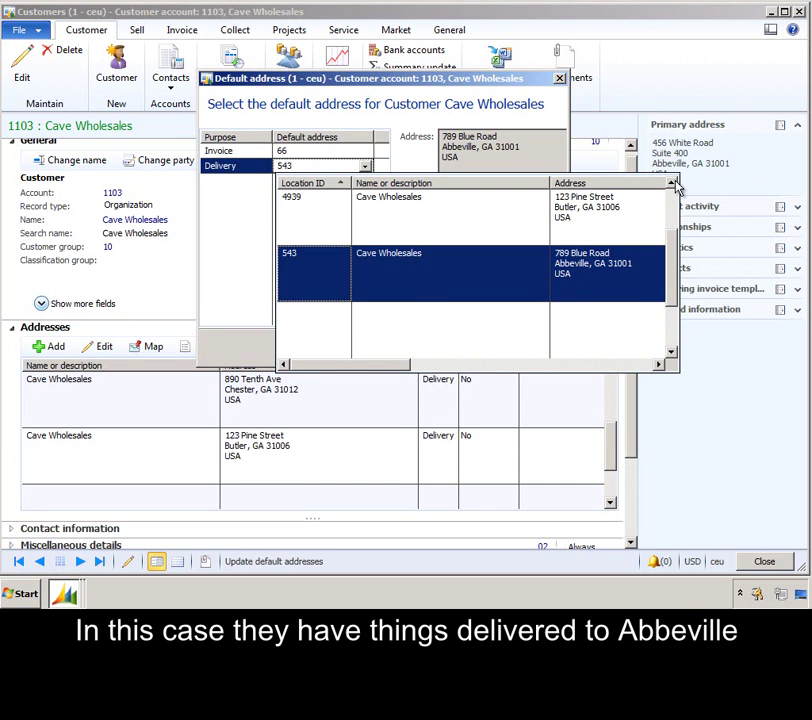
click(673, 183)
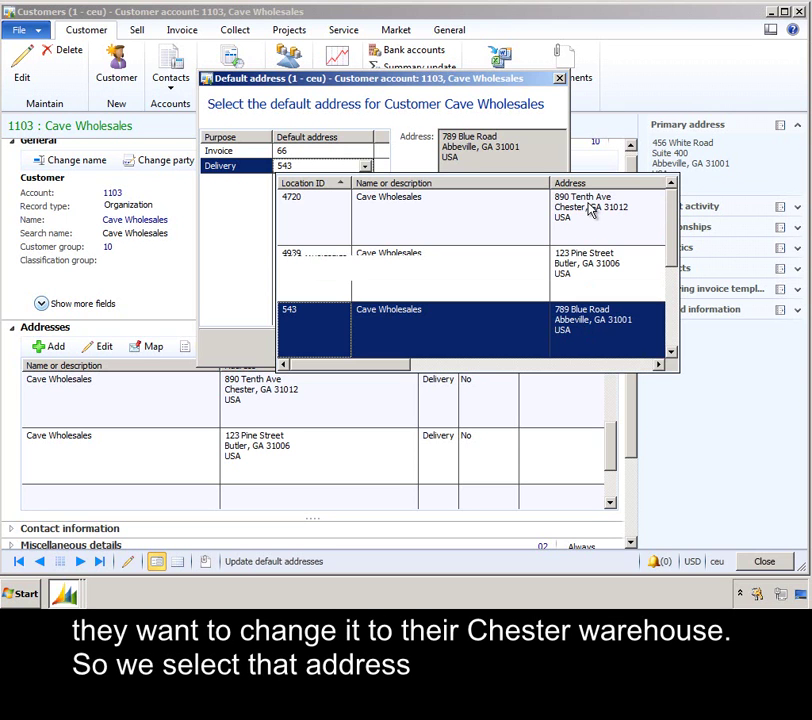
click(590, 207)
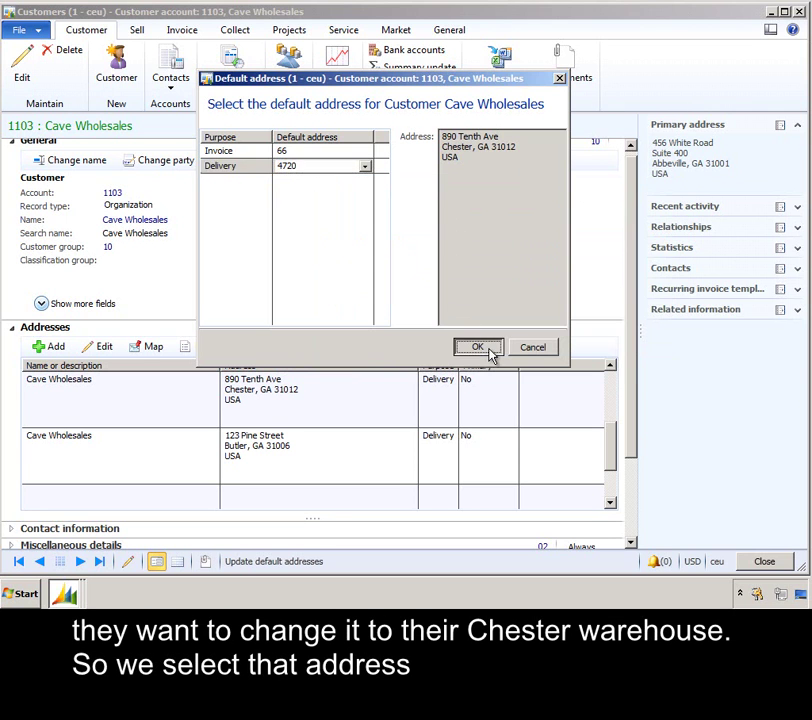
click(479, 347)
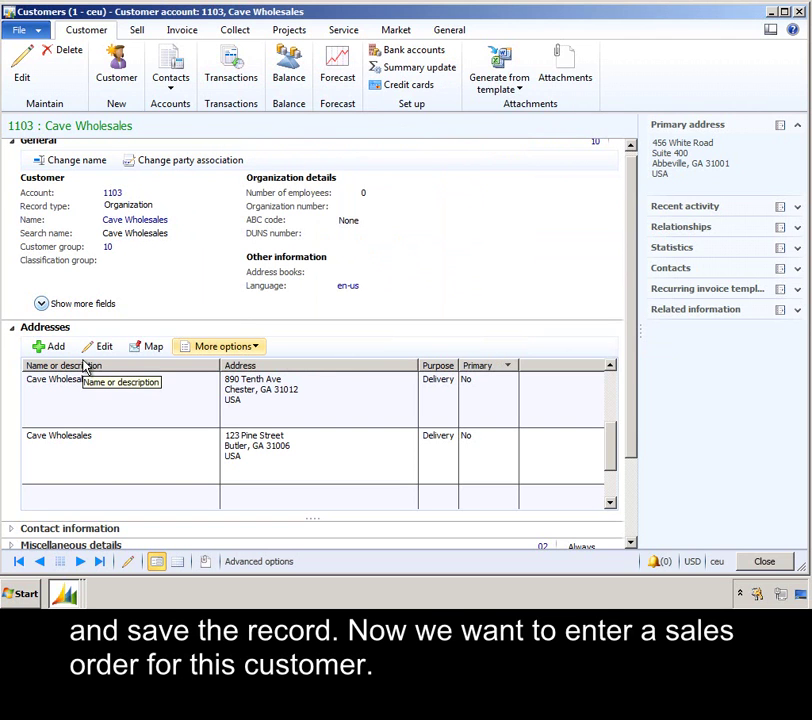
Step: Create a new Cave Wholesales sales order and change its delivery address to 123 Pine Street, Butler
click(143, 33)
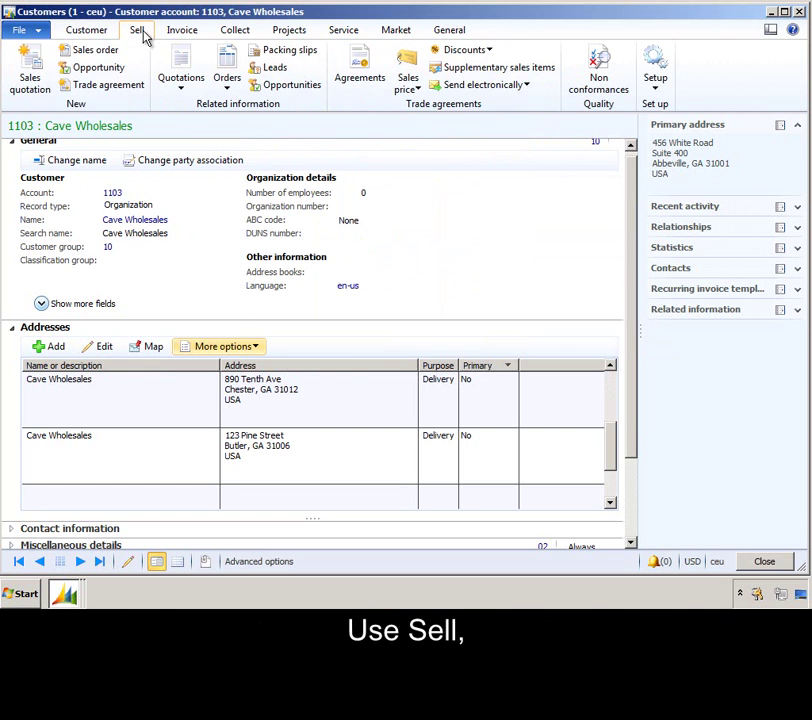
click(80, 50)
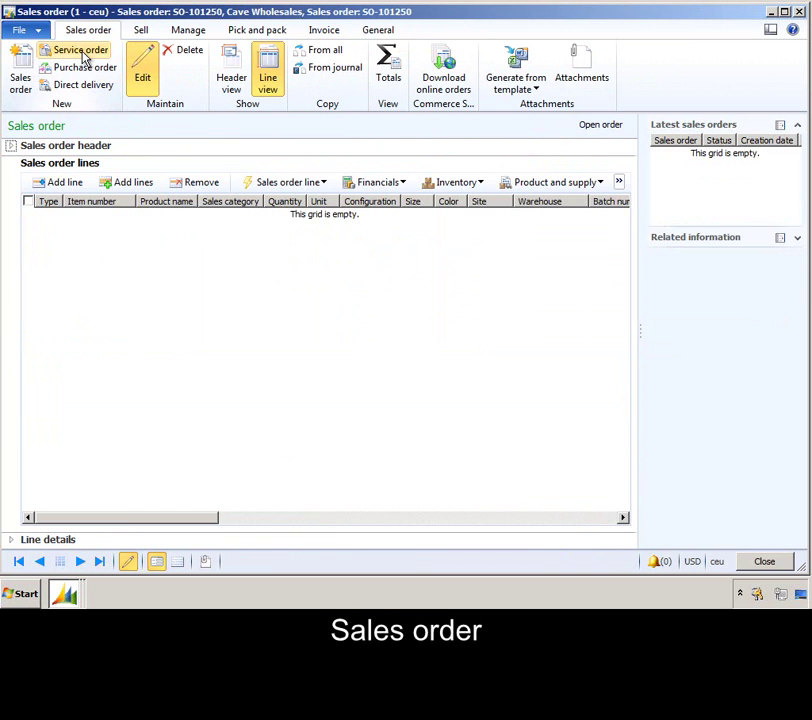
click(13, 147)
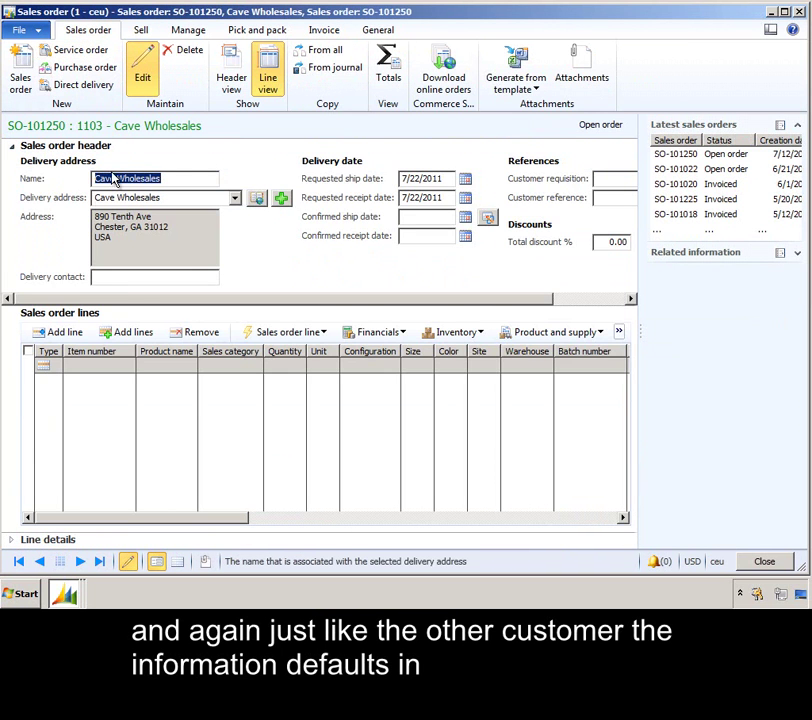
click(167, 232)
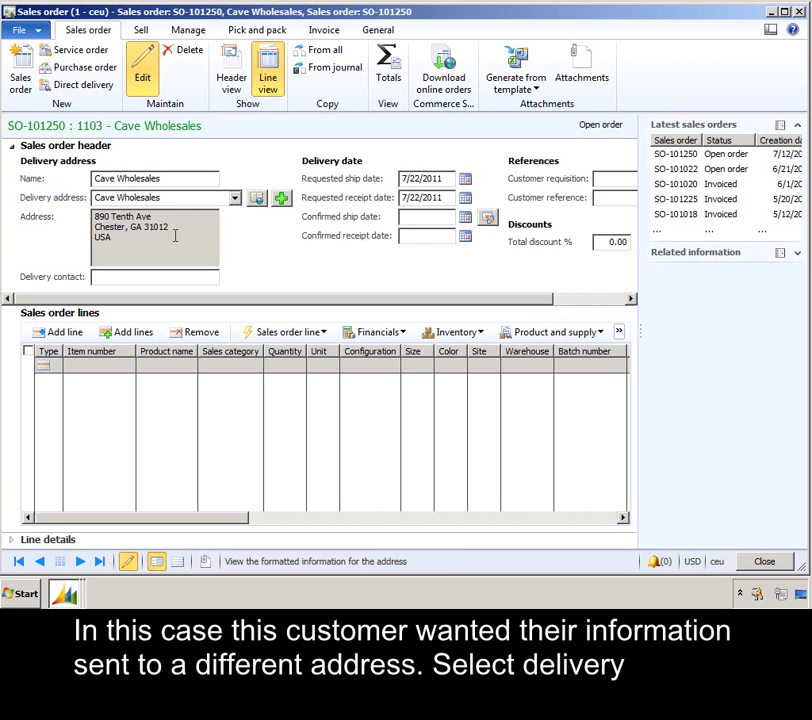
click(235, 199)
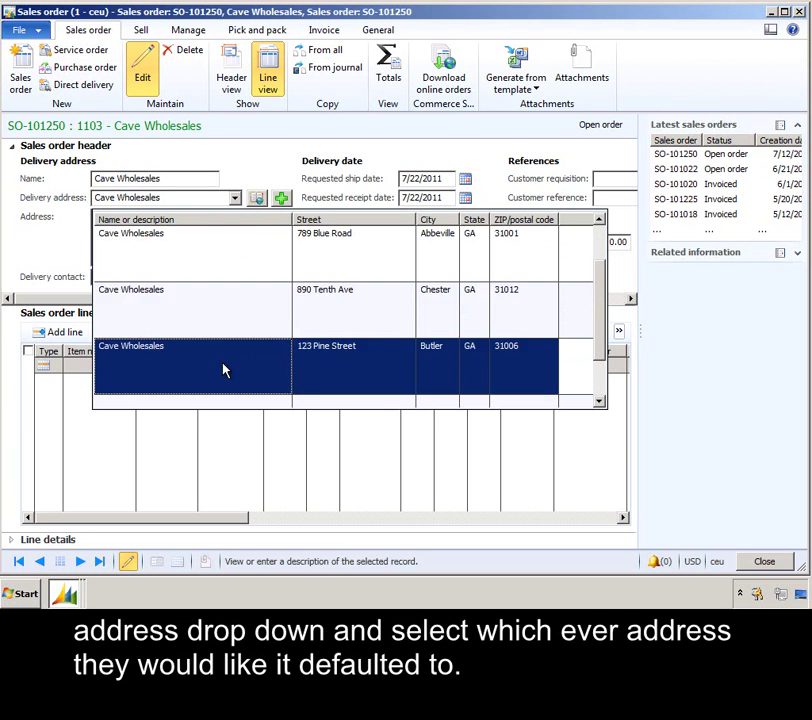
click(225, 371)
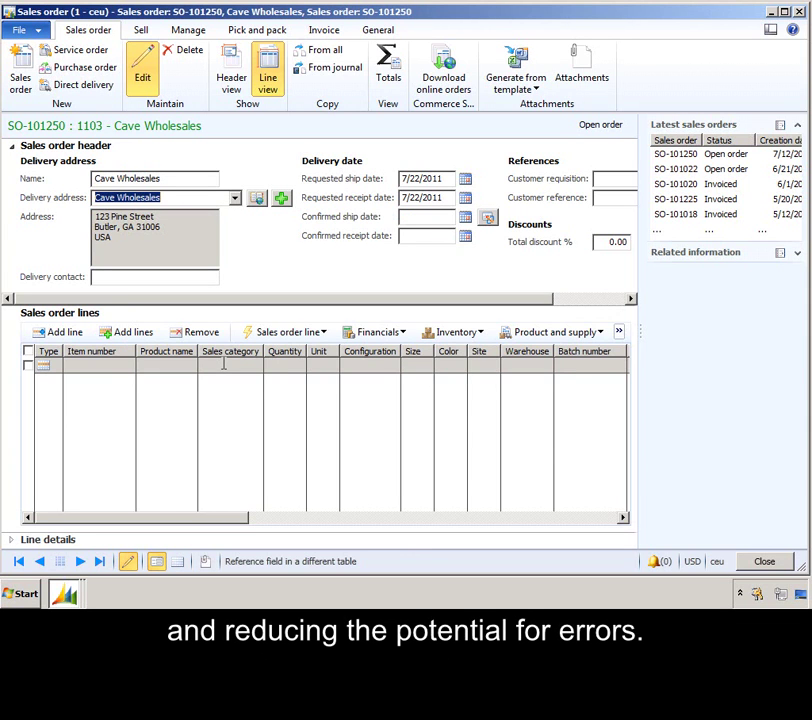
Step: Close the sales order and open Global address book parameters under Organization administration
click(779, 12)
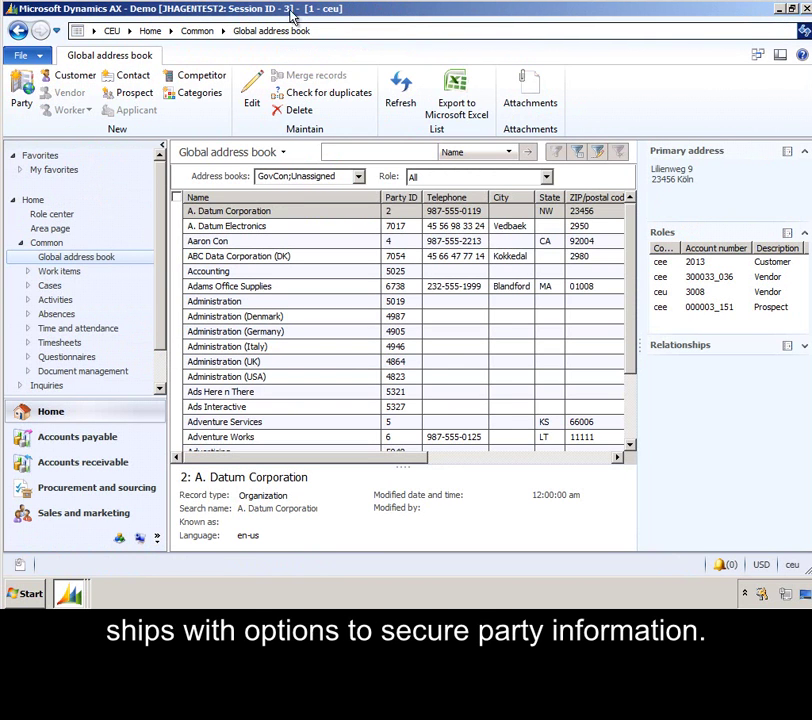
click(122, 31)
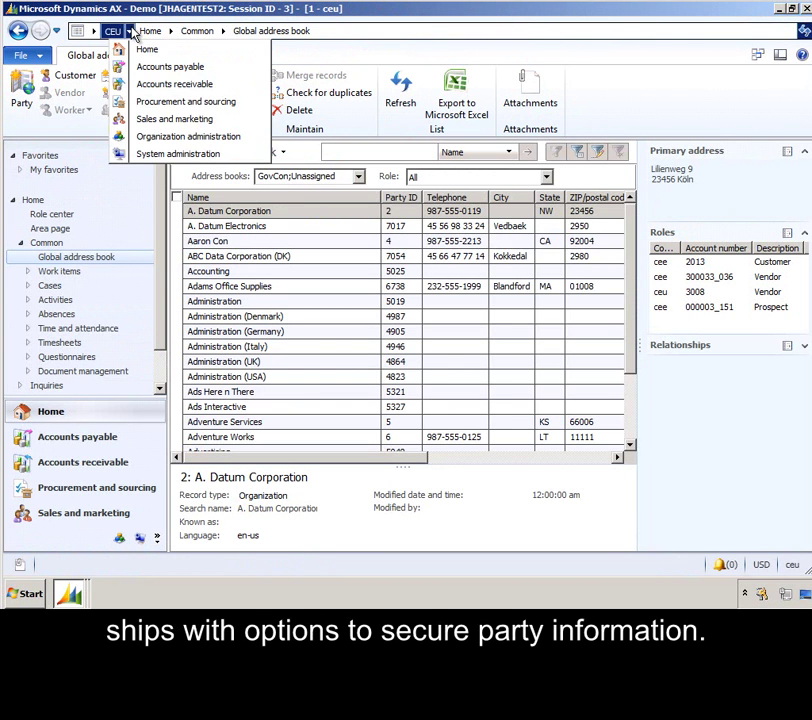
click(150, 137)
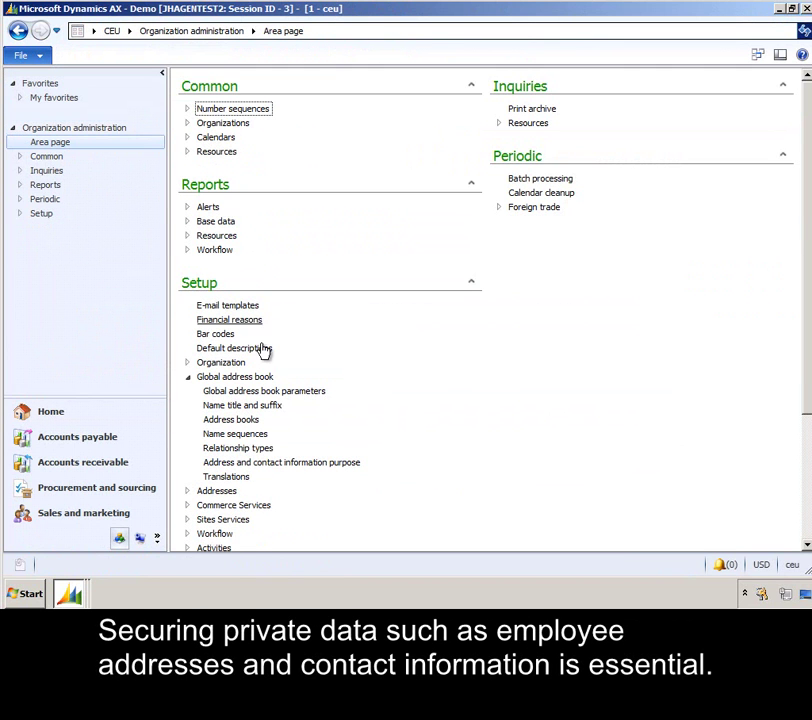
click(273, 392)
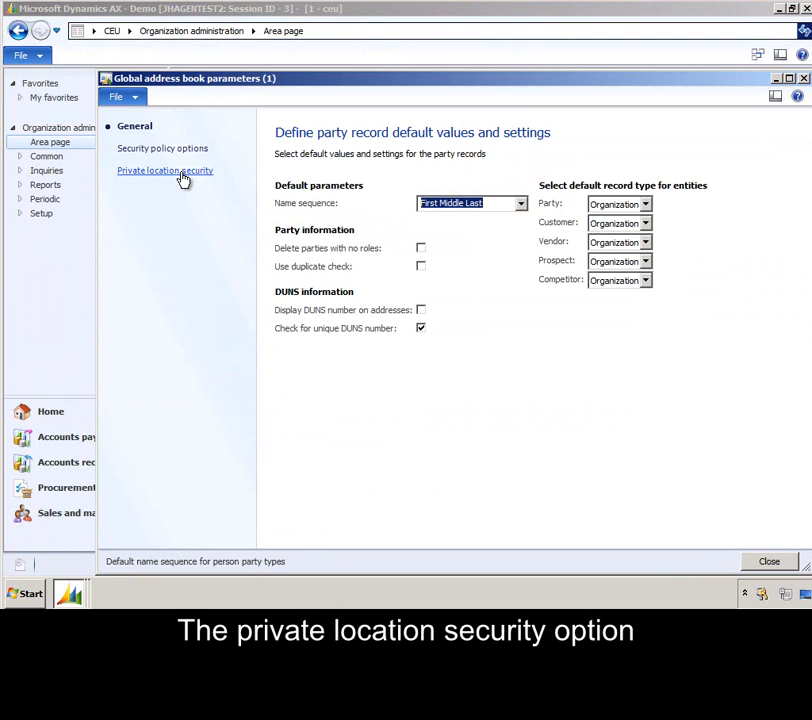
Step: Review the HR and payroll roles allowed to see private locations, then the security policy options
click(180, 172)
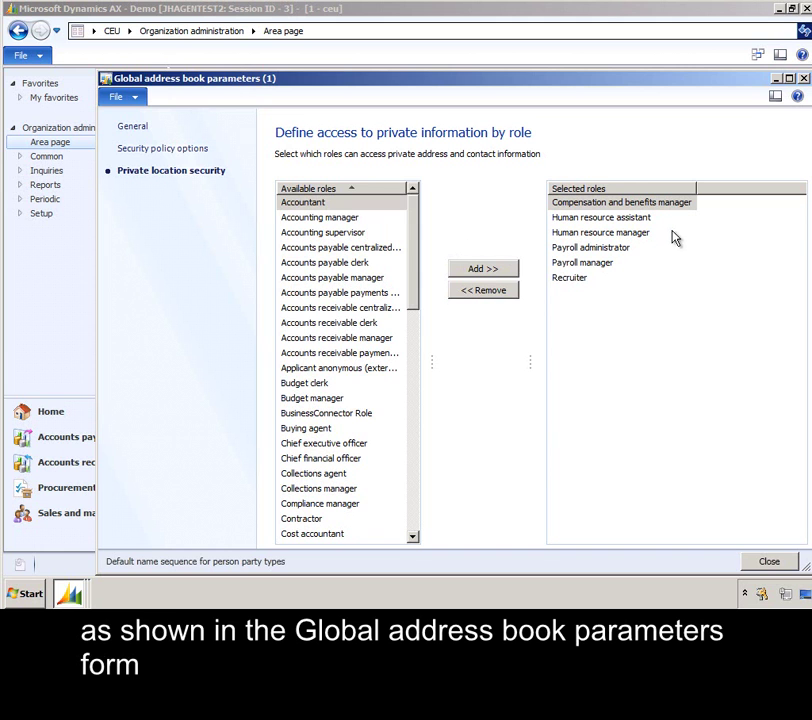
click(678, 203)
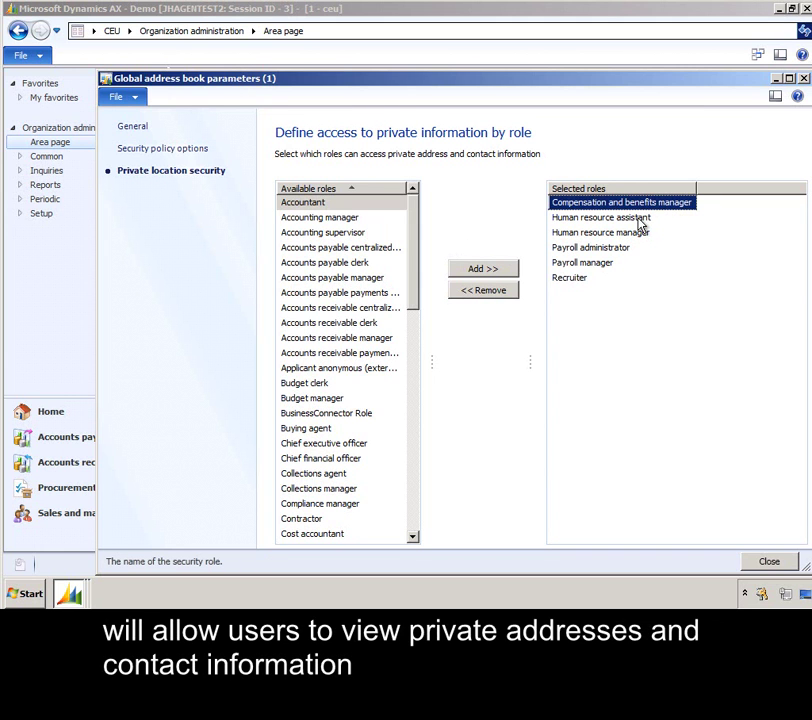
click(639, 222)
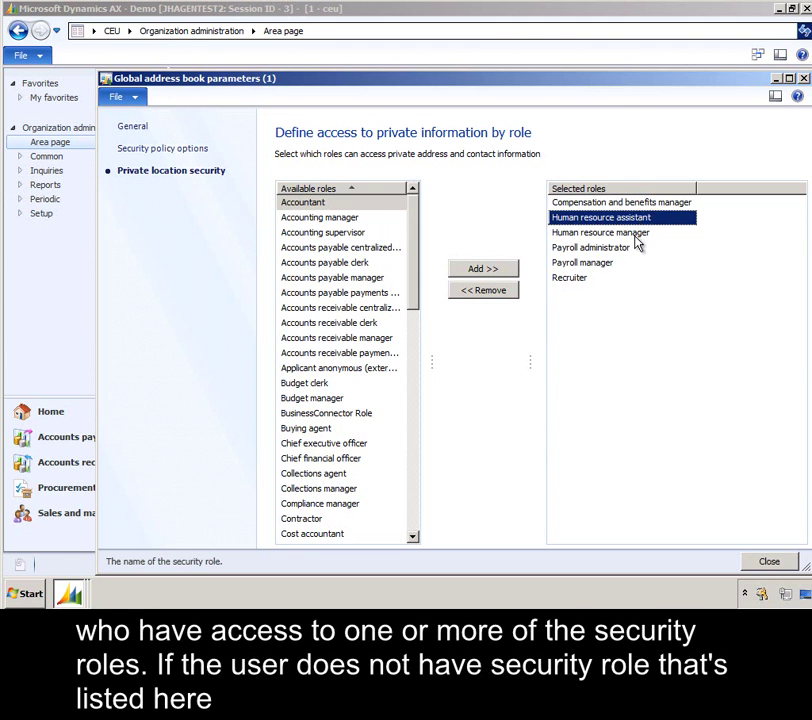
click(636, 234)
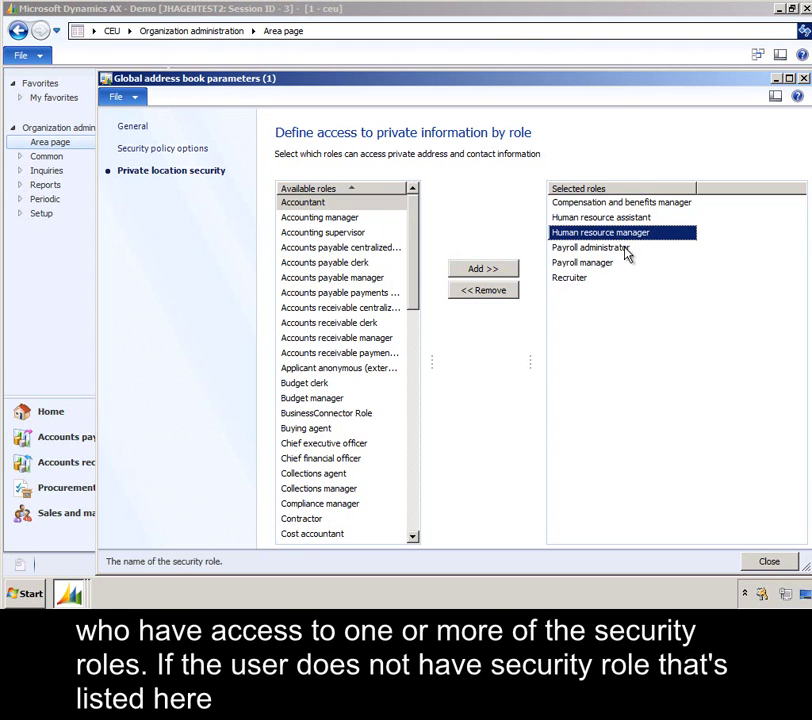
click(619, 249)
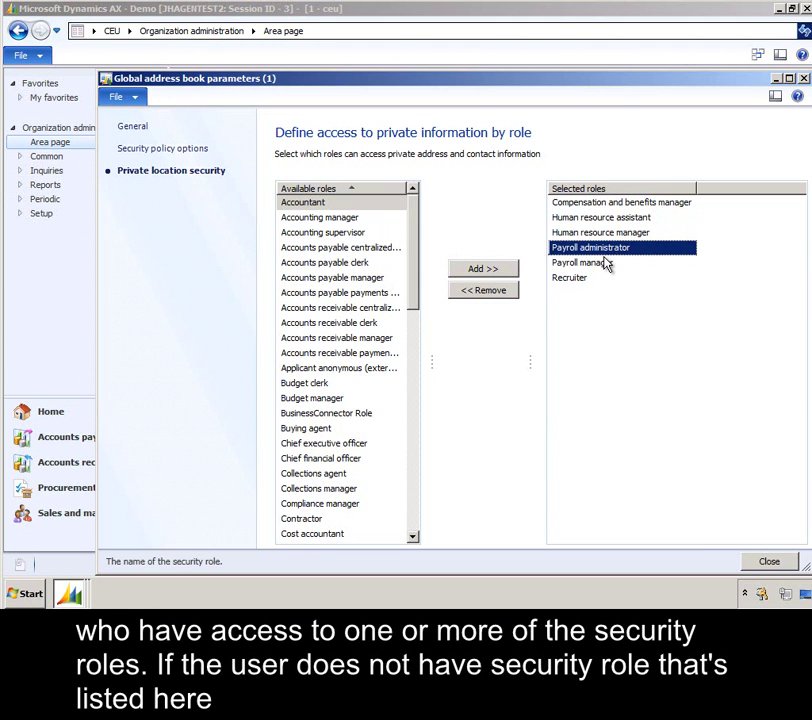
click(601, 265)
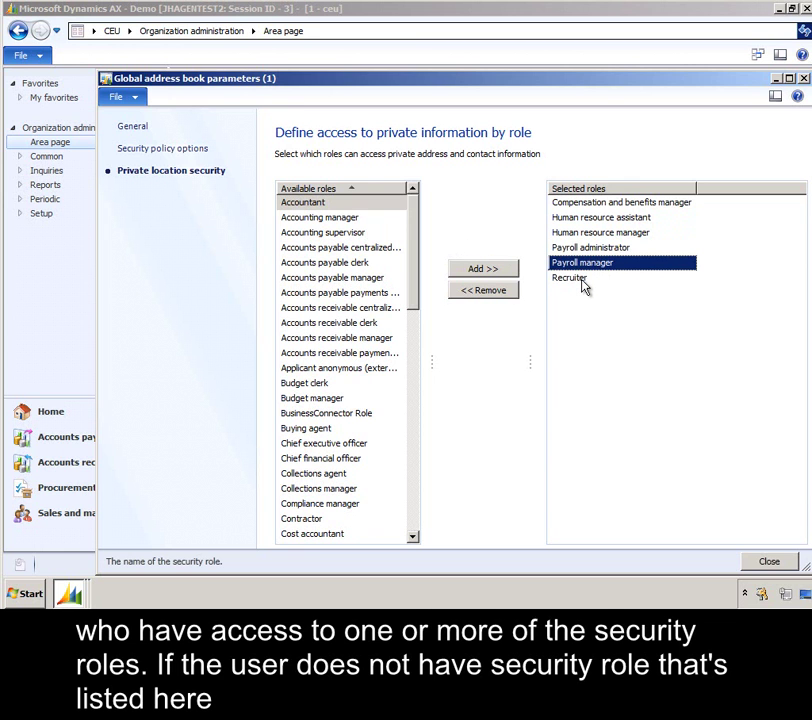
click(584, 283)
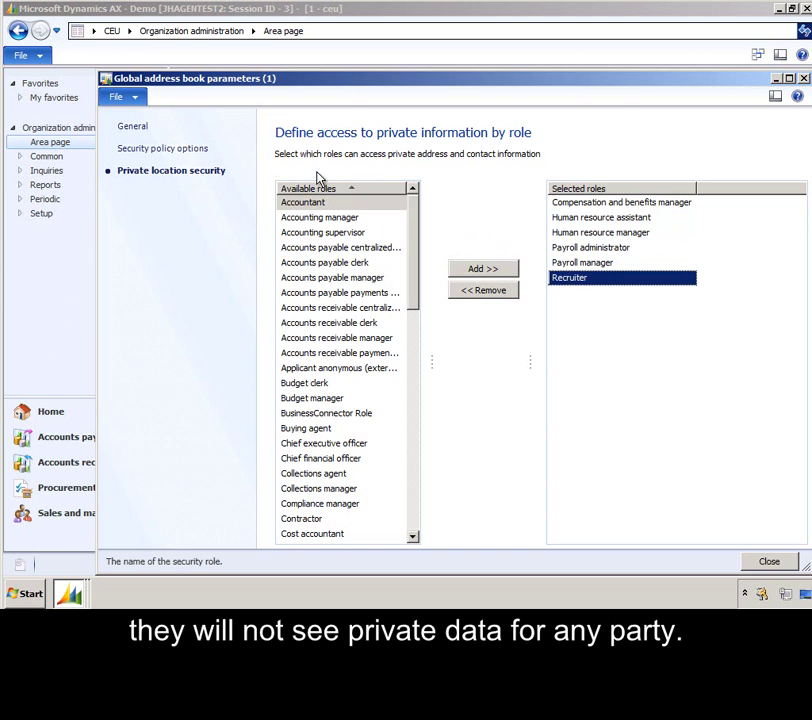
click(183, 152)
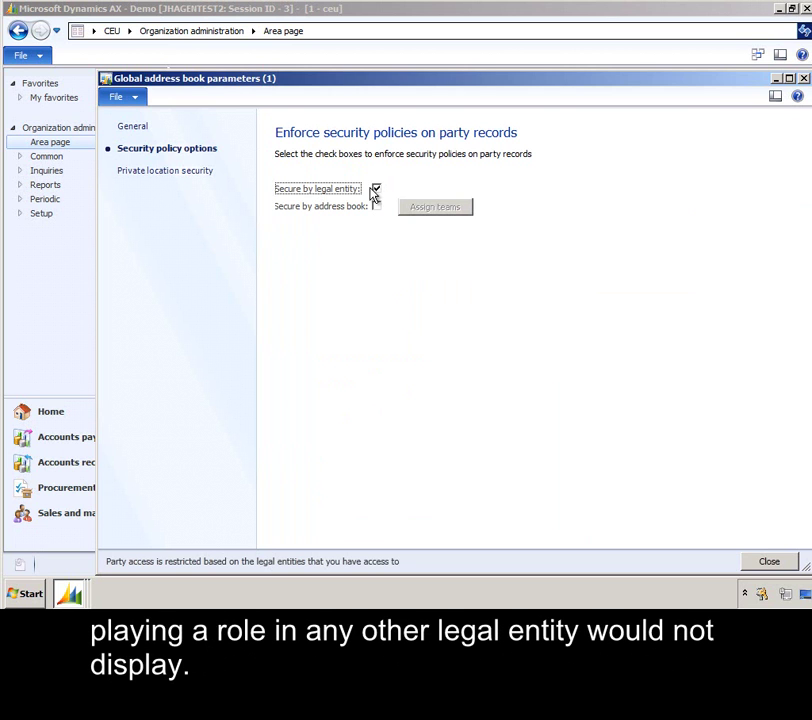
Step: Clear Secure by legal entity, toggle Secure by address book on and off, then close the parameters
click(375, 188)
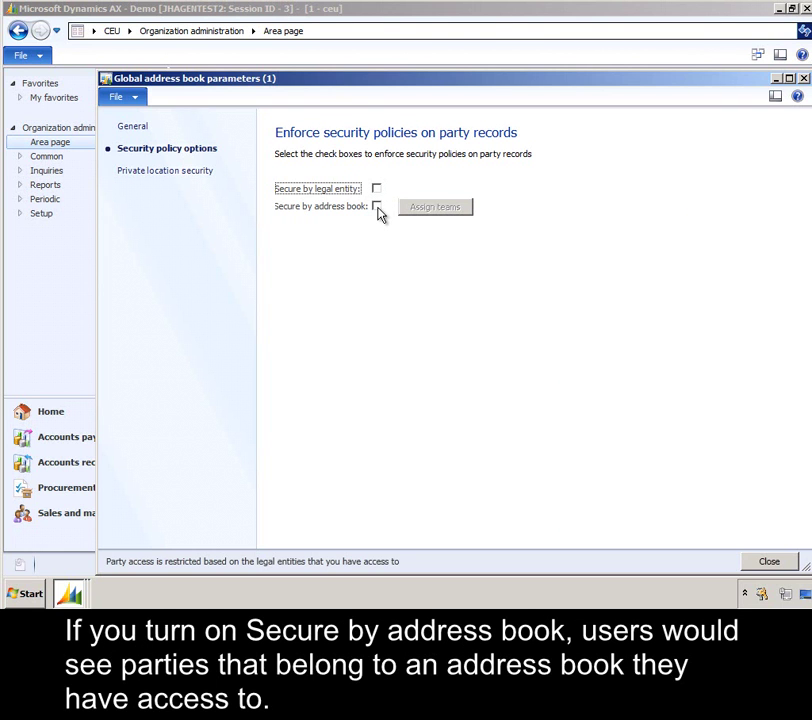
click(377, 207)
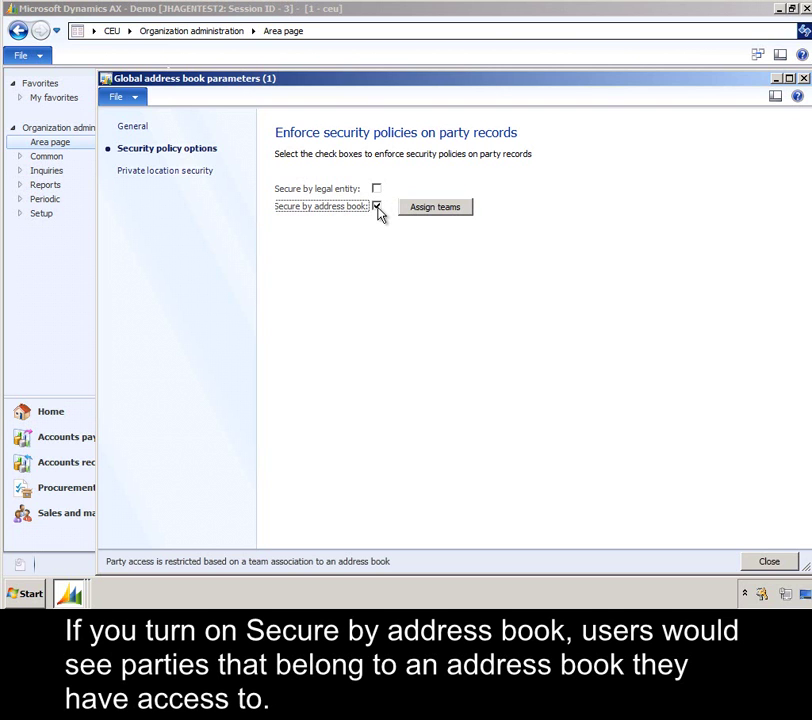
click(377, 207)
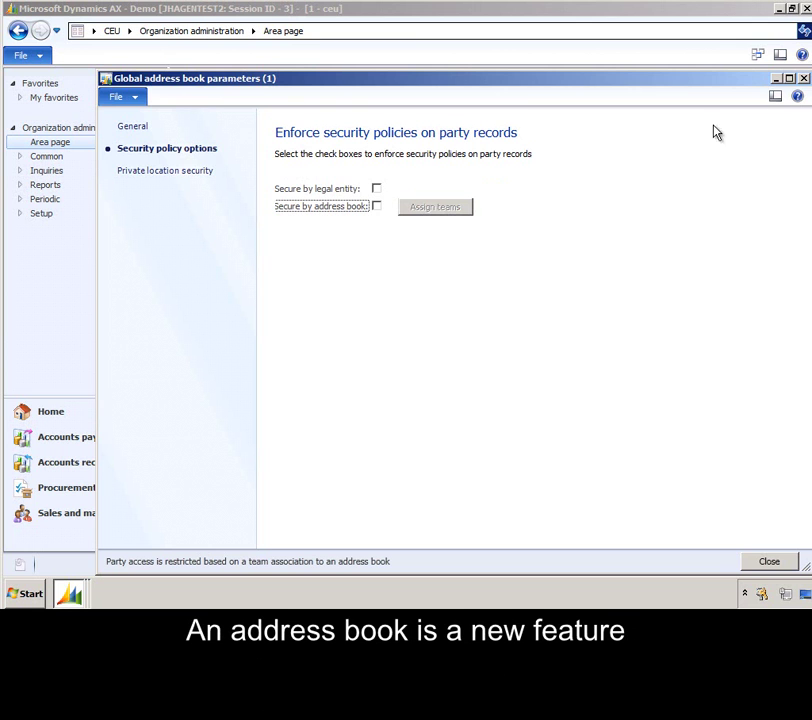
click(804, 79)
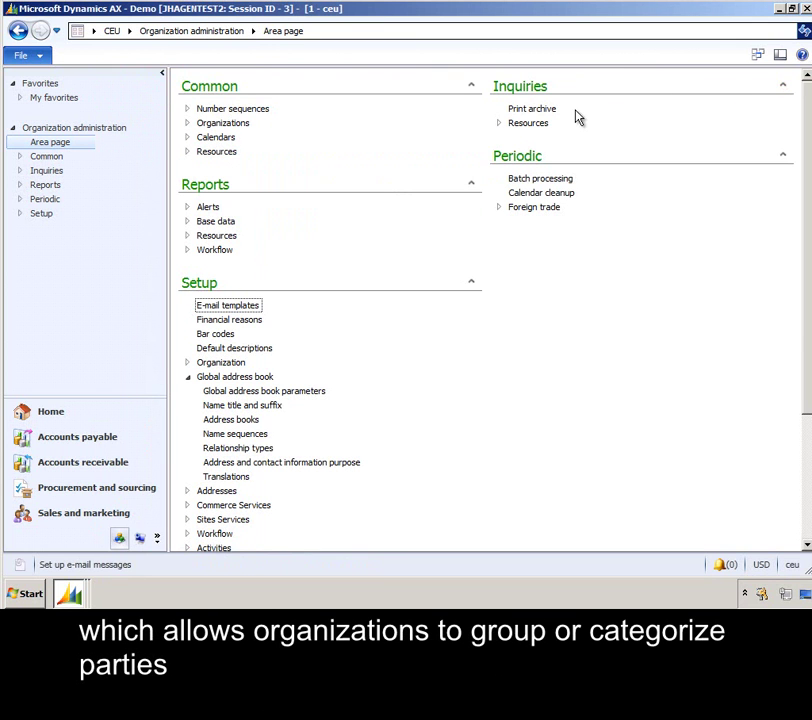
Step: Filter the Global address book list to the GovCon address book only and select Mountain University
click(28, 34)
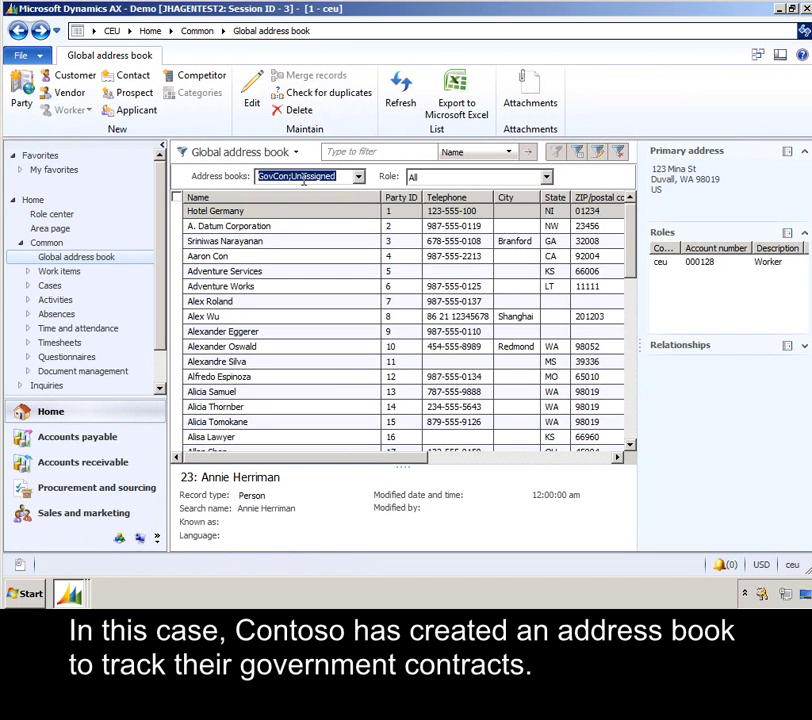
click(357, 177)
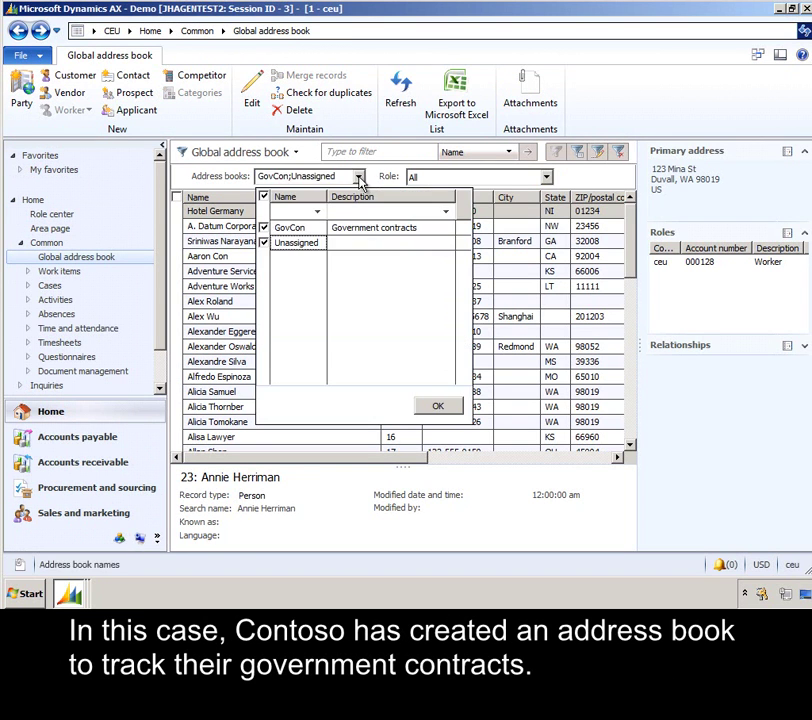
click(264, 243)
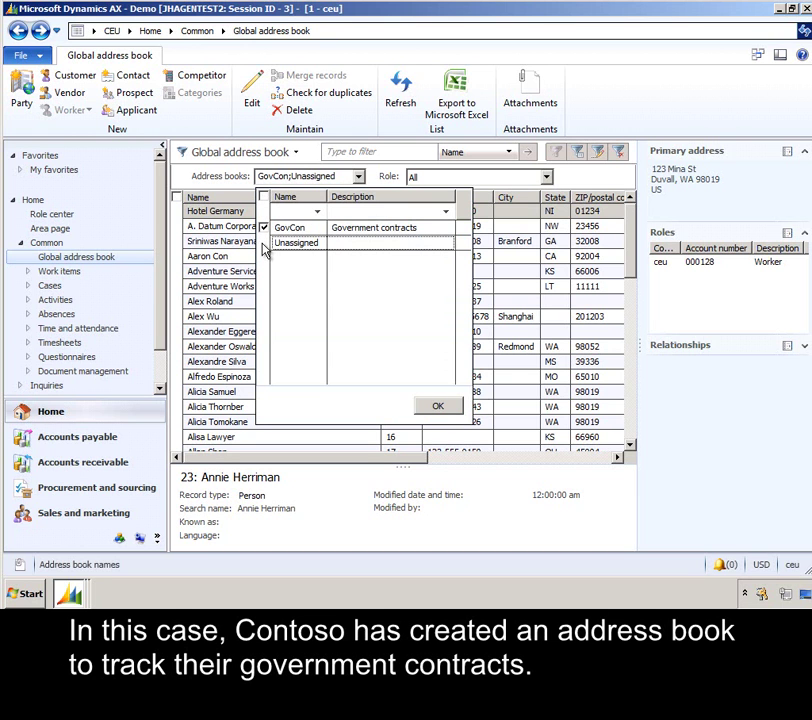
click(441, 407)
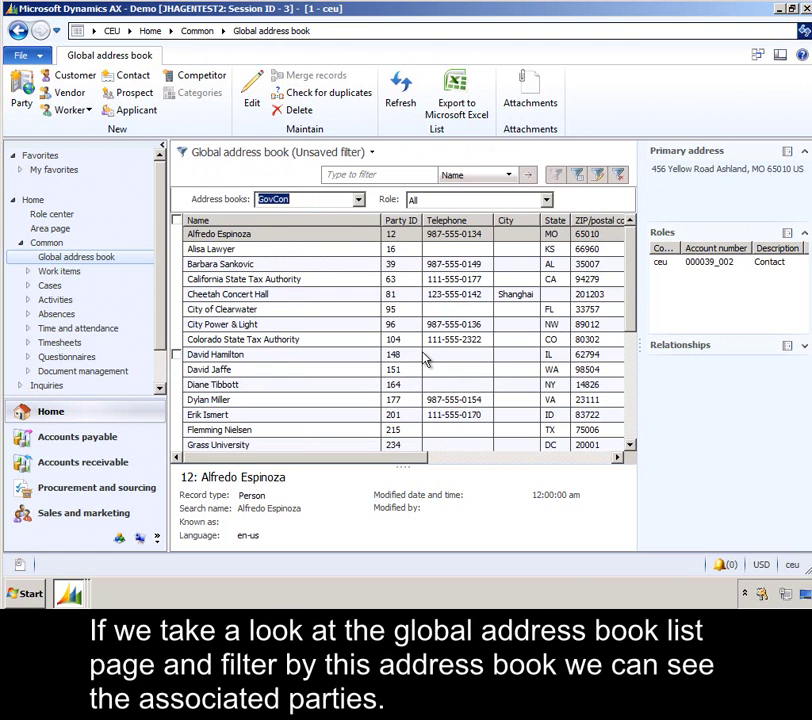
click(629, 434)
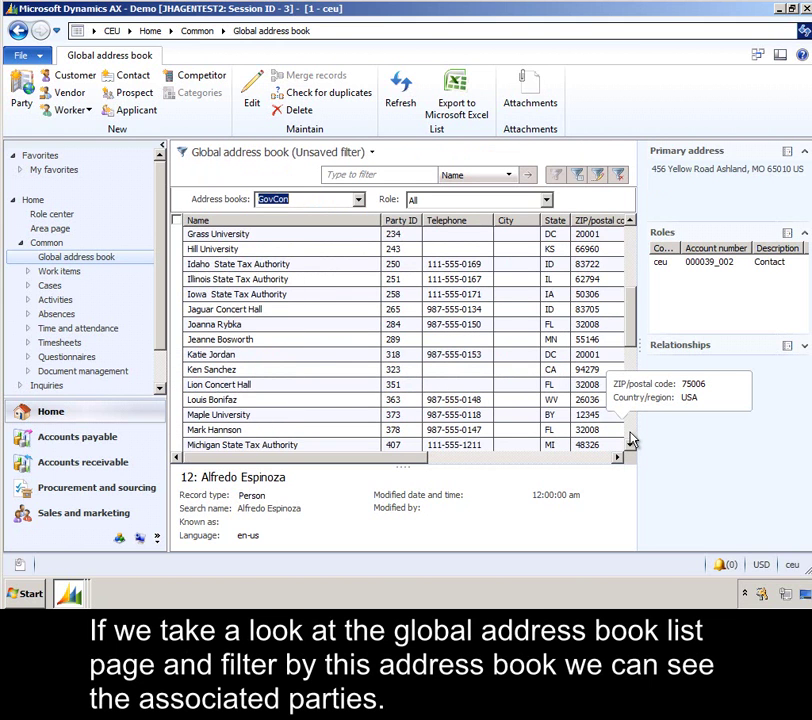
click(630, 437)
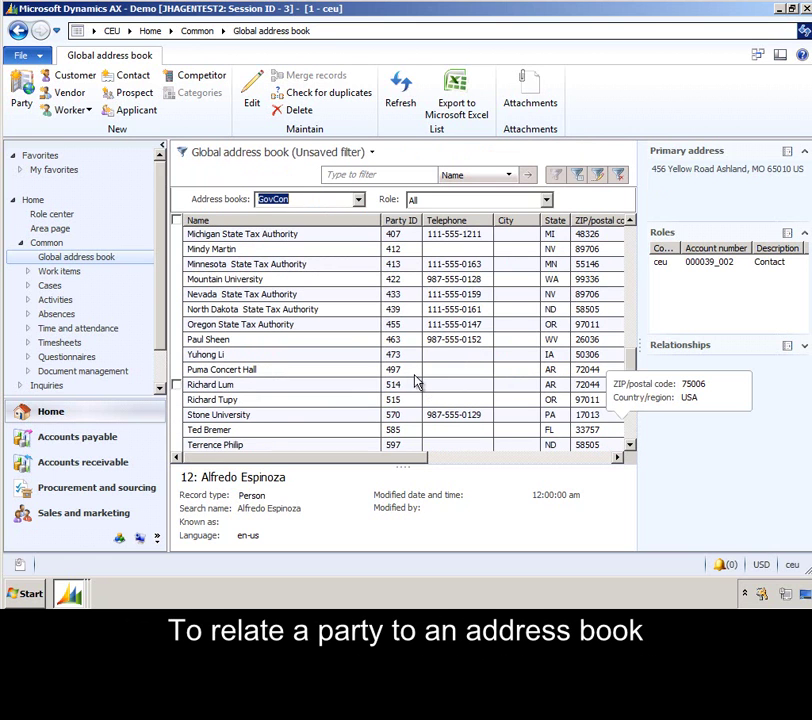
click(259, 279)
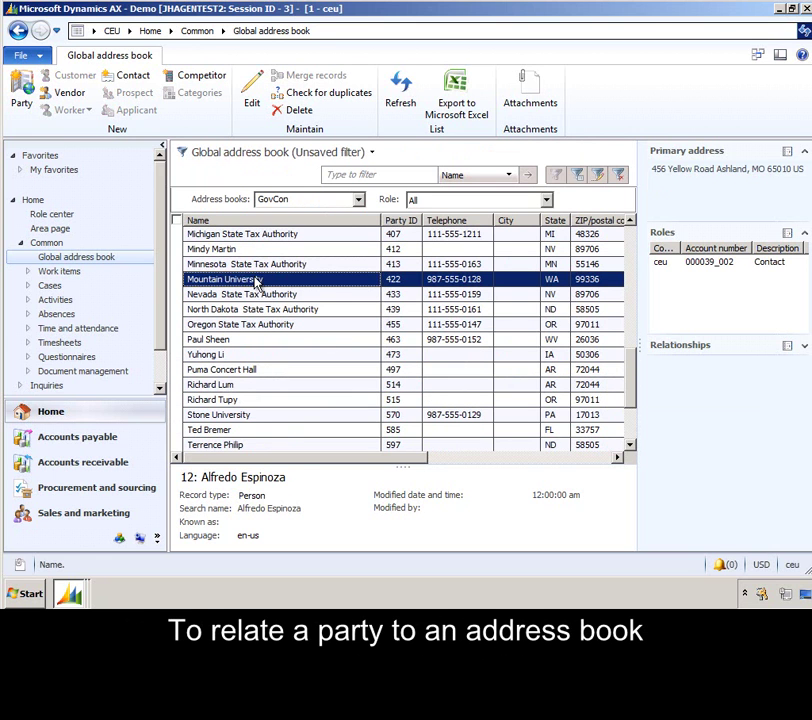
click(254, 90)
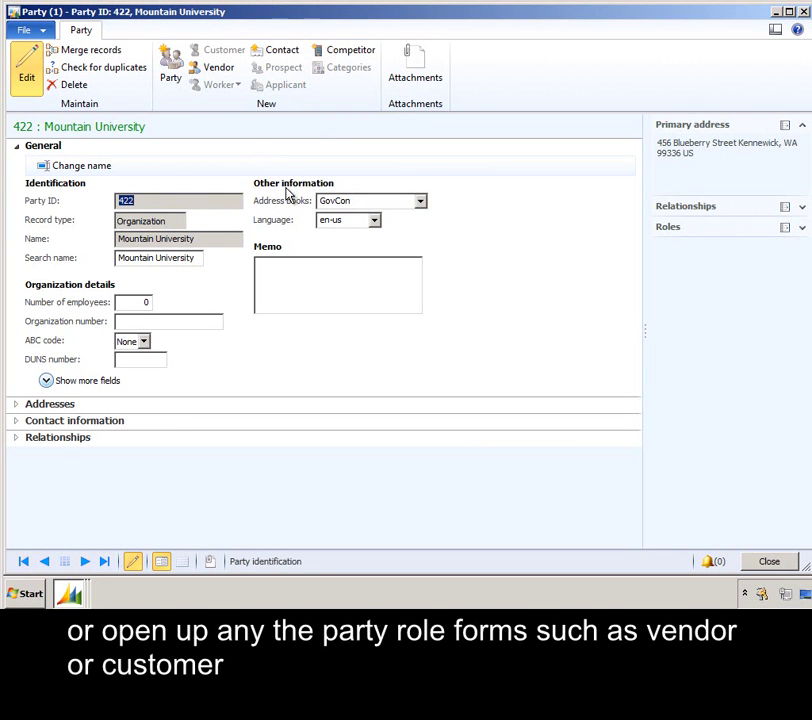
click(421, 202)
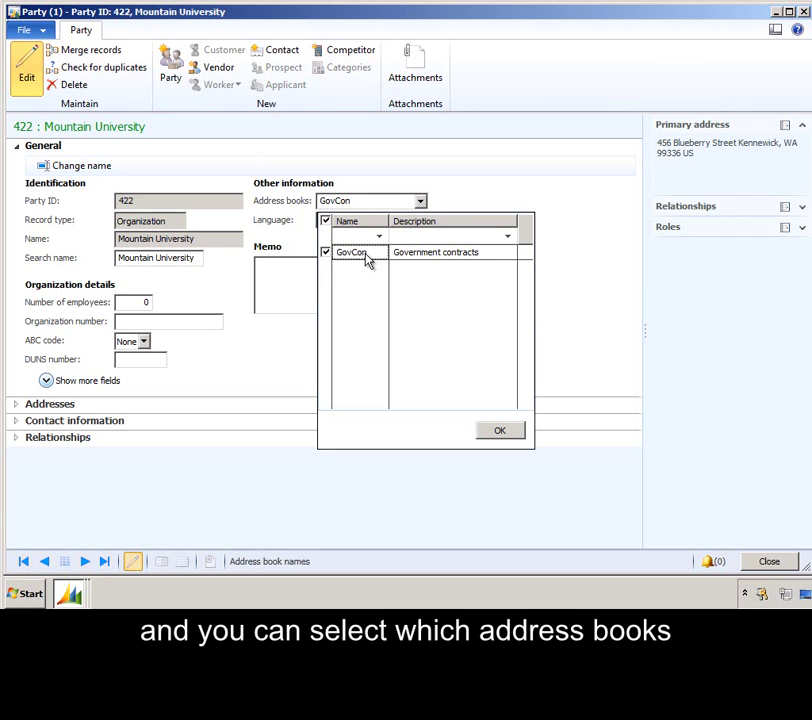
click(513, 431)
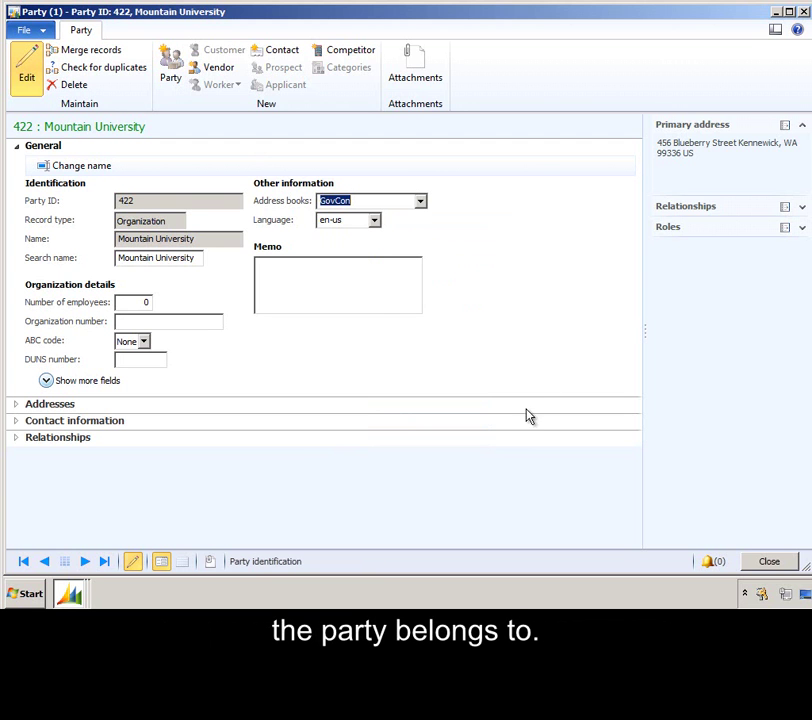
click(803, 12)
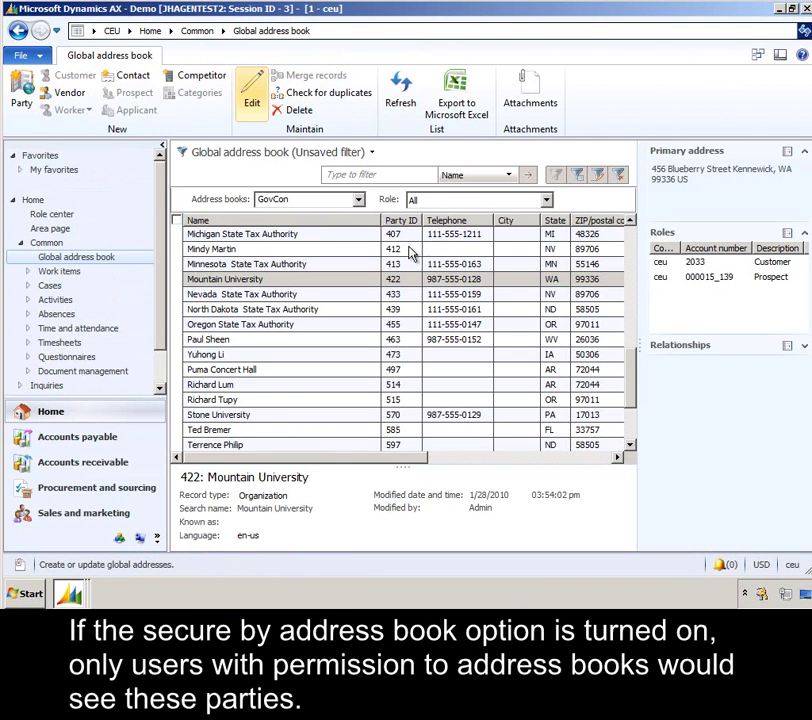